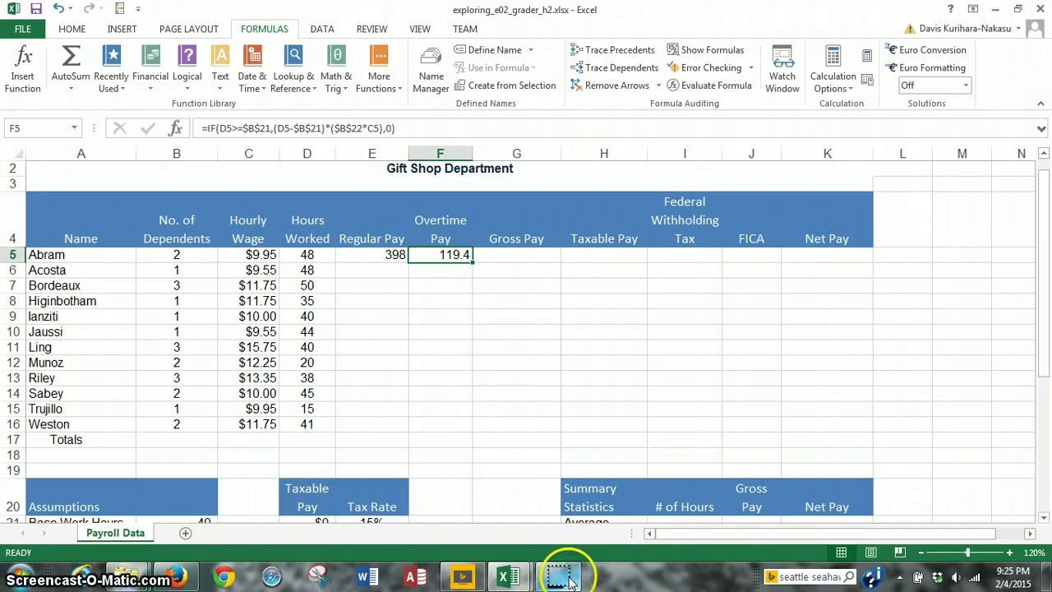
Enter =E5+F5 in G5 so Abram's gross pay shows 517.4.
left_click(513, 254)
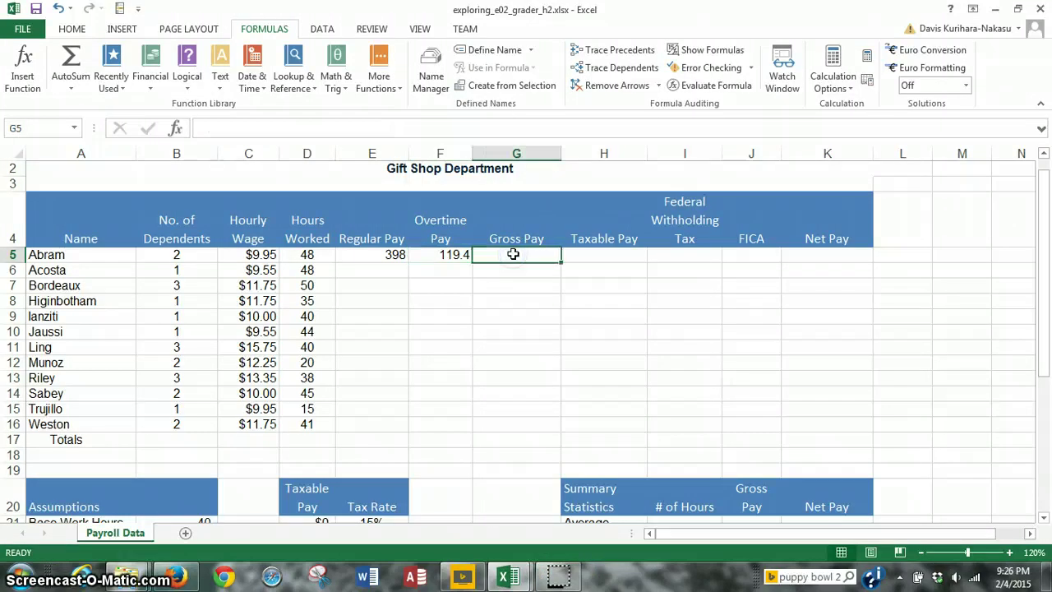
left_click(506, 258)
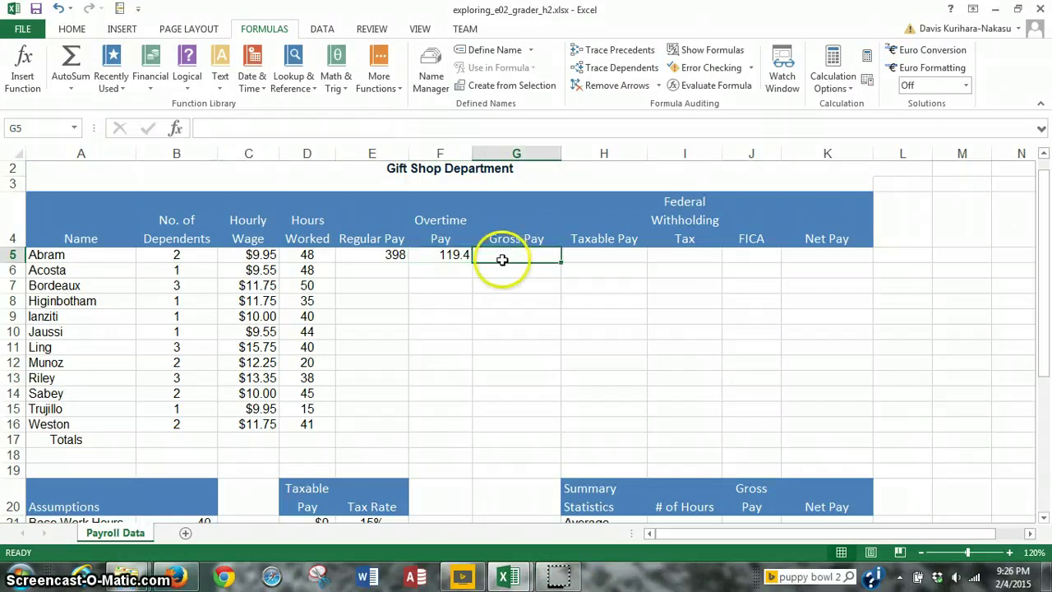
type("=")
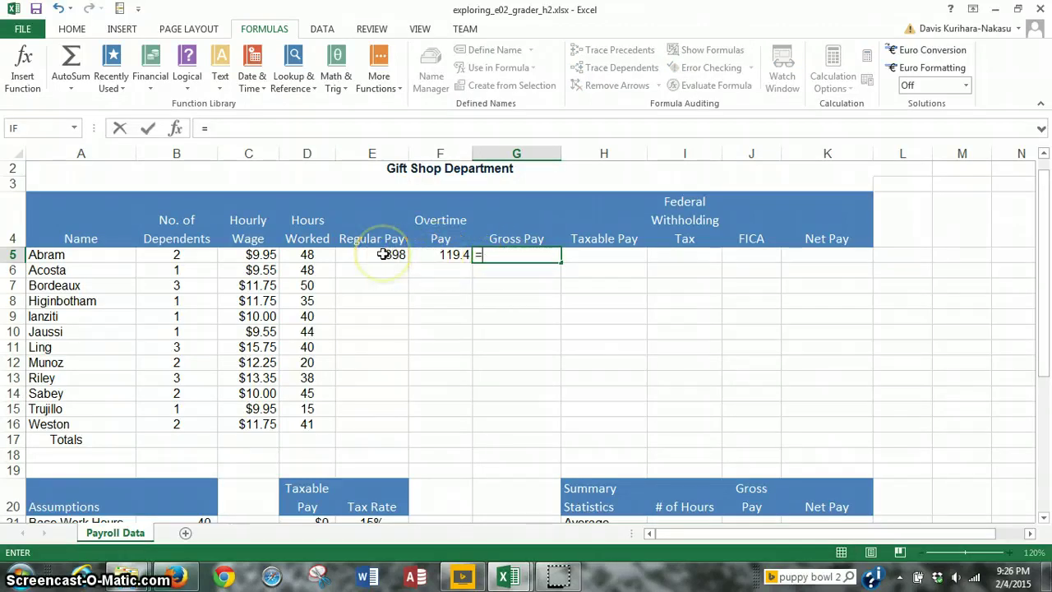
left_click(385, 254)
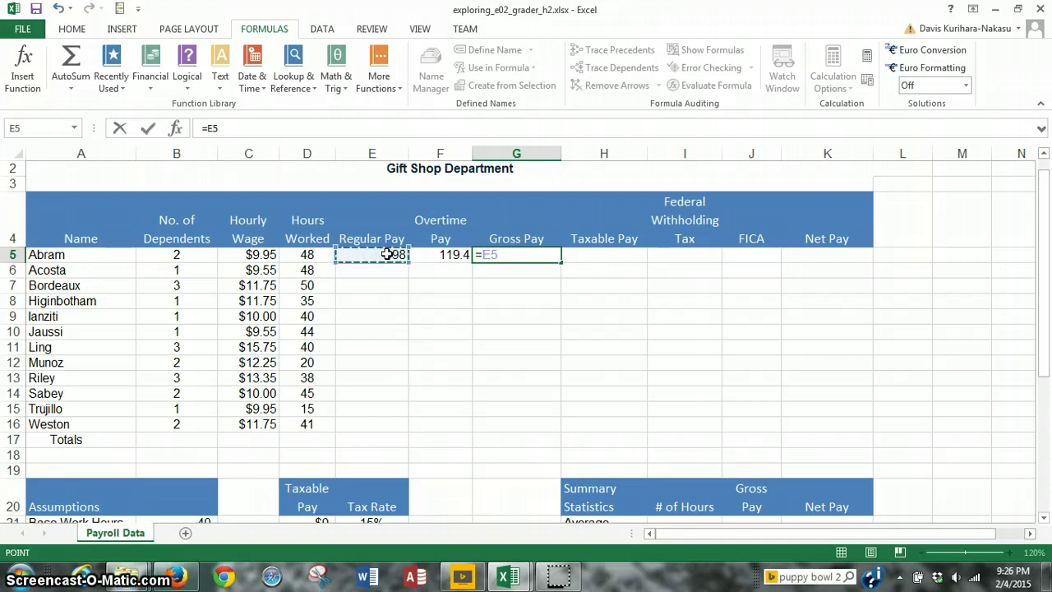
type("+")
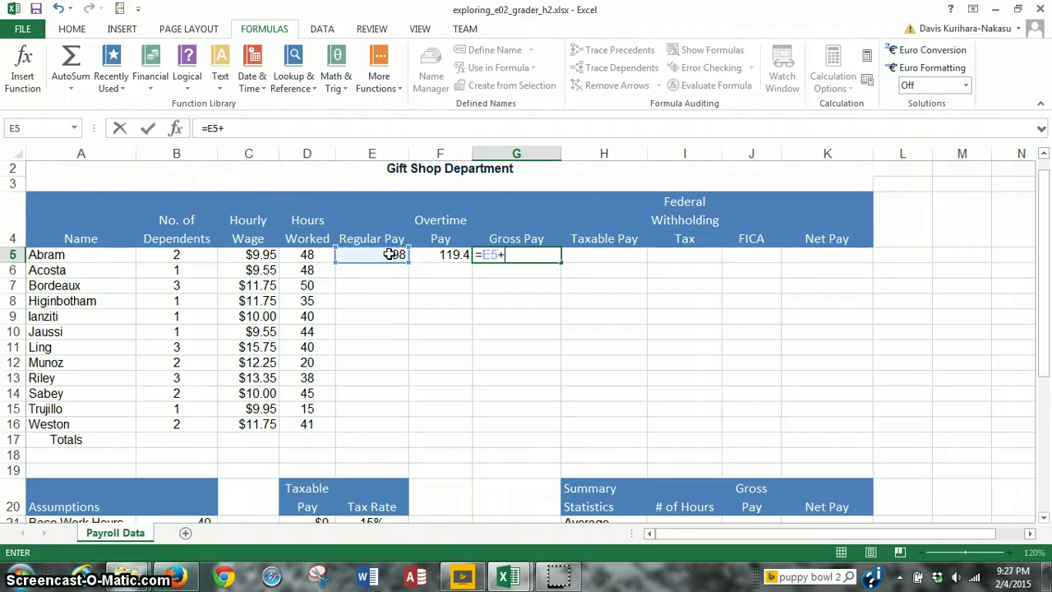
left_click(439, 261)
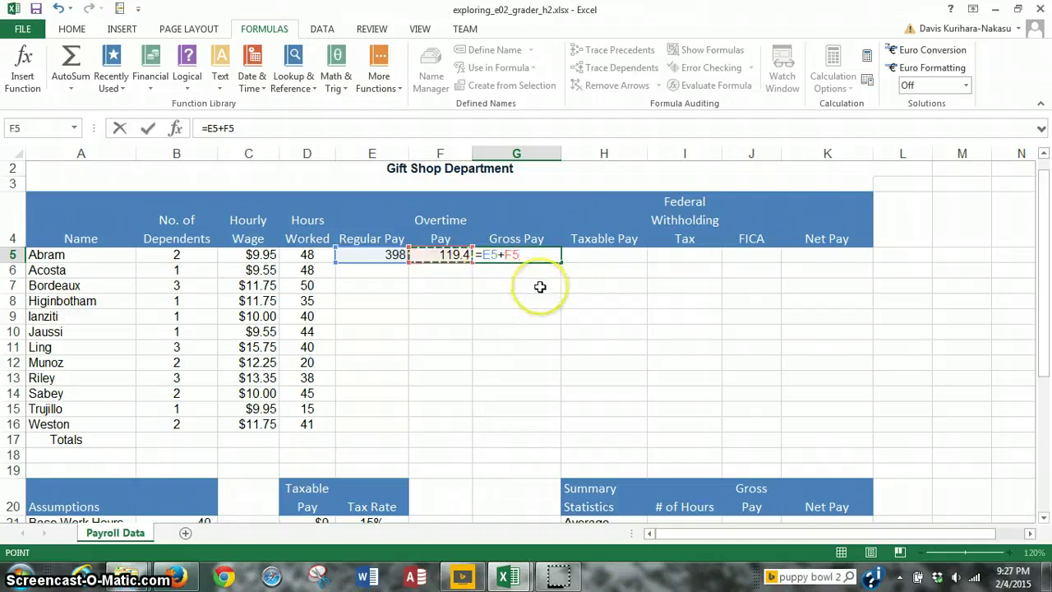
key("Return")
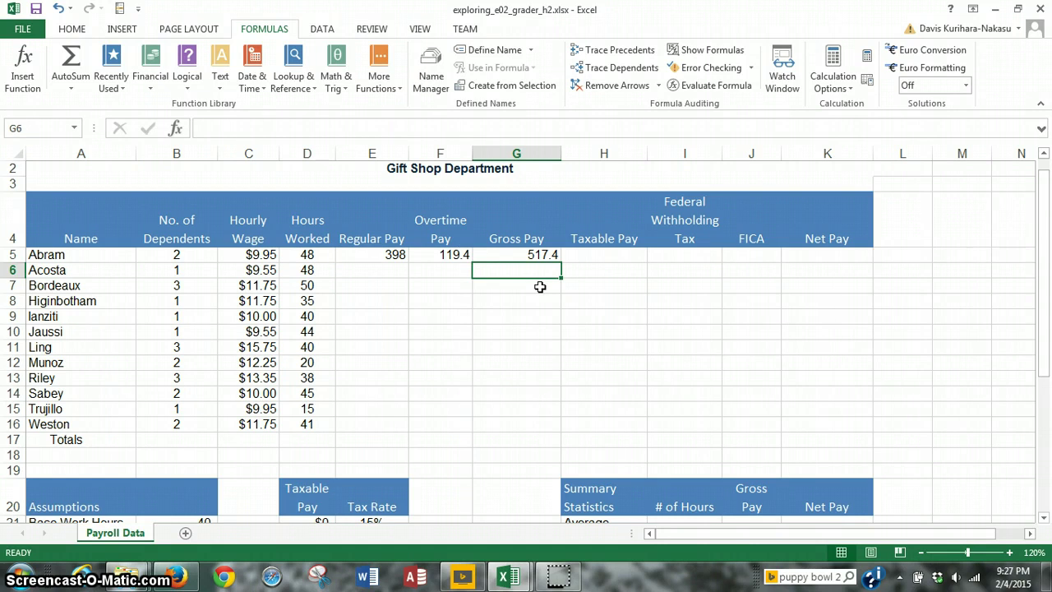
left_click(558, 578)
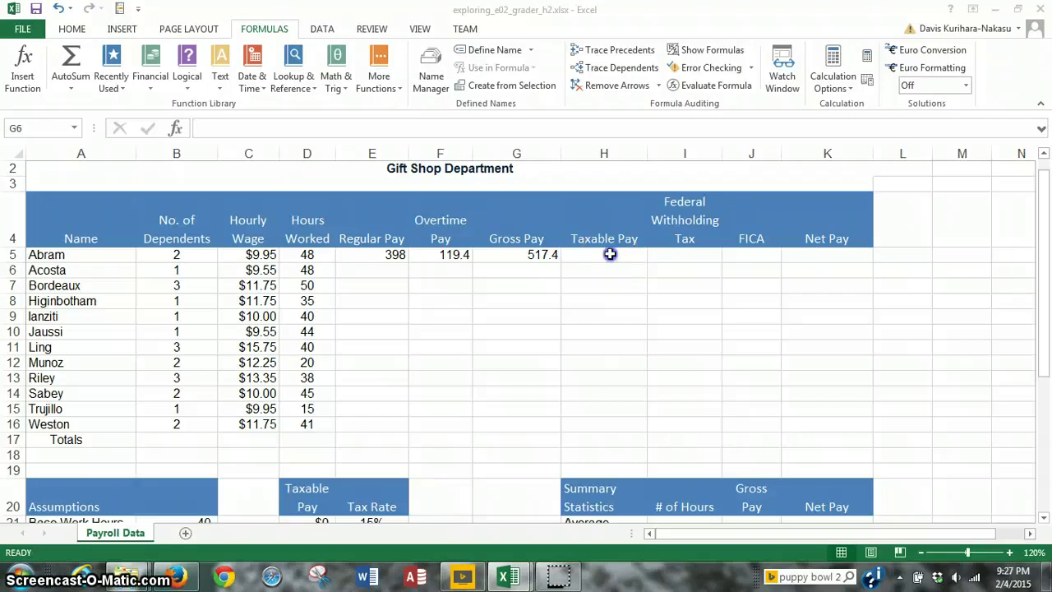
left_click(610, 255)
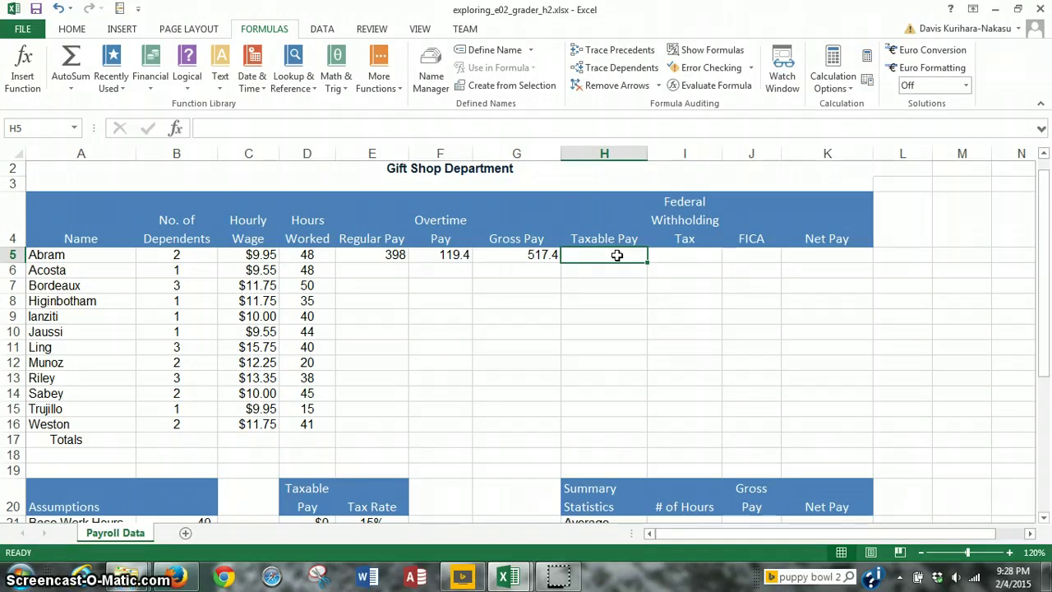
scroll(487, 355, "down", 3)
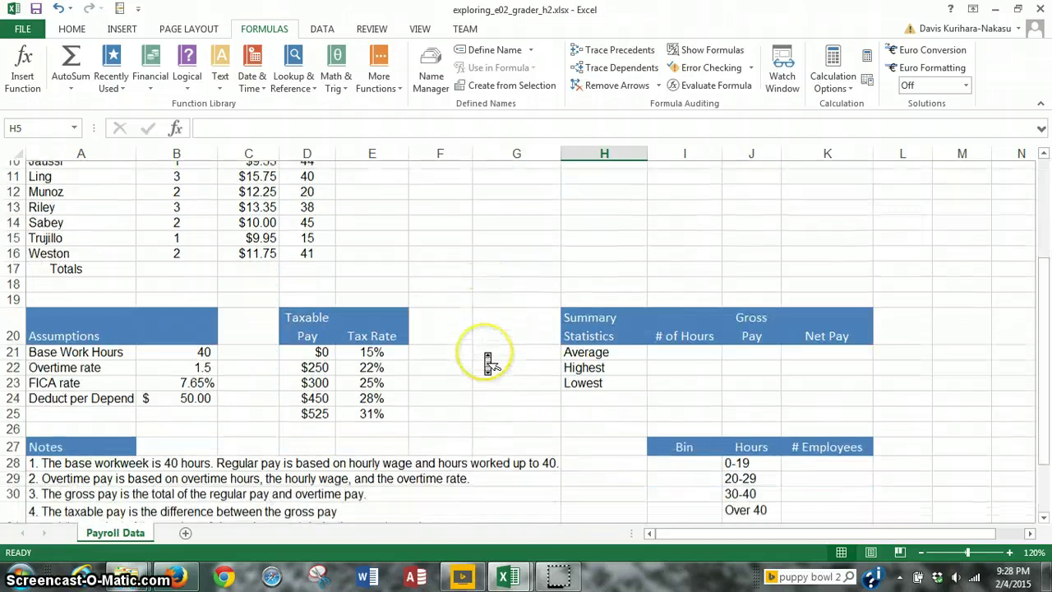
scroll(486, 355, "up", 1)
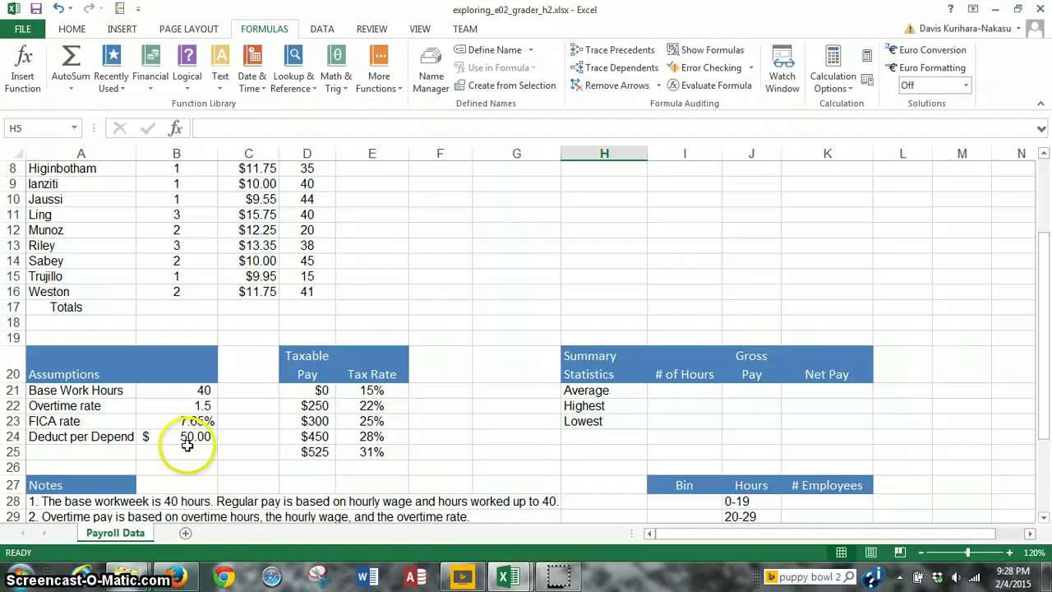
scroll(279, 441, "up", 3)
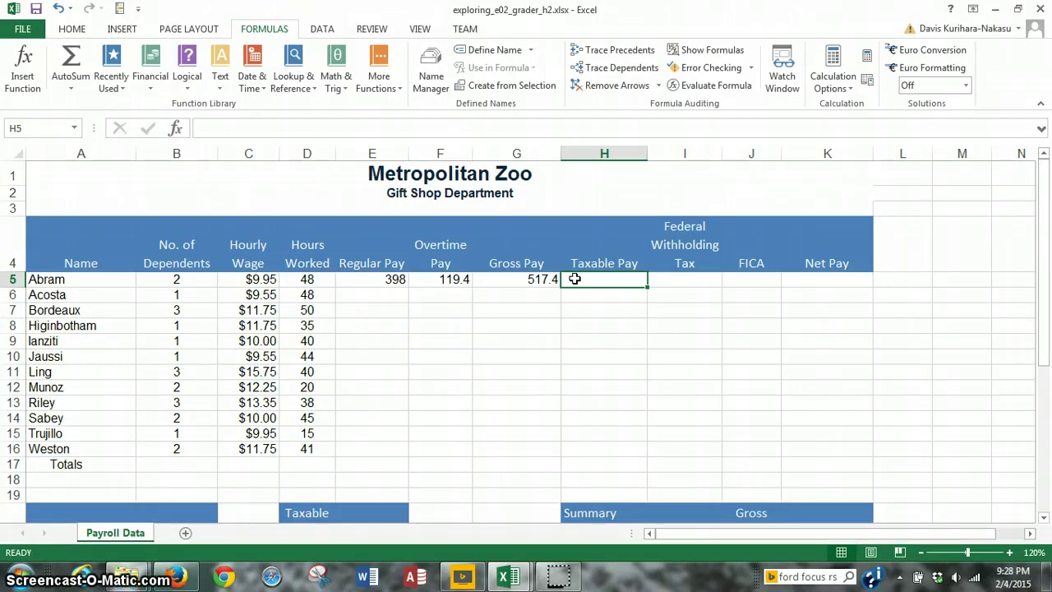
Begin H5's formula as =(B5*$B$24), dependents times the absolute per-dependent deduction.
type("=")
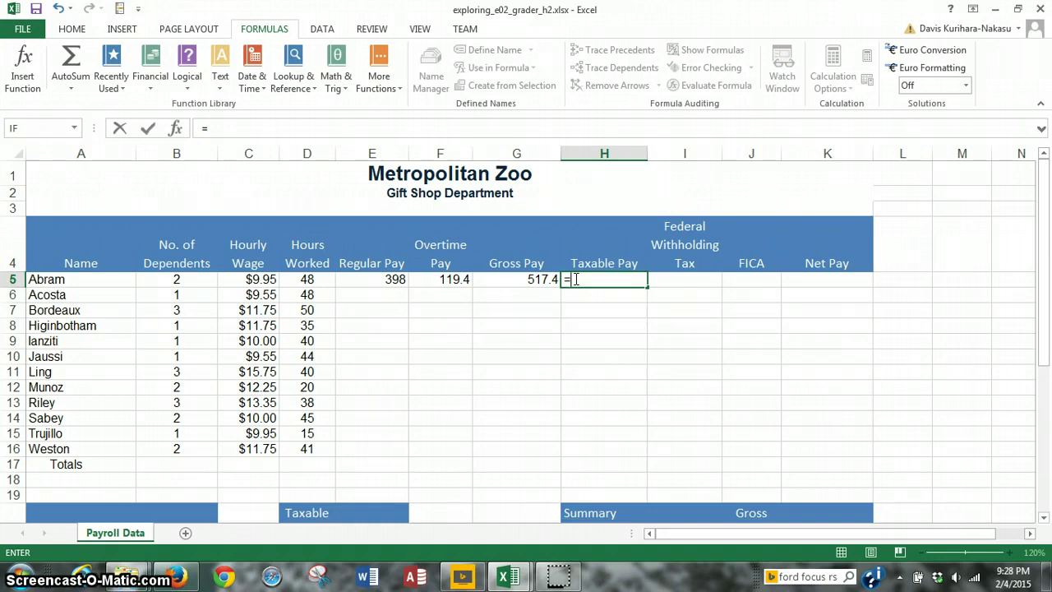
type("(")
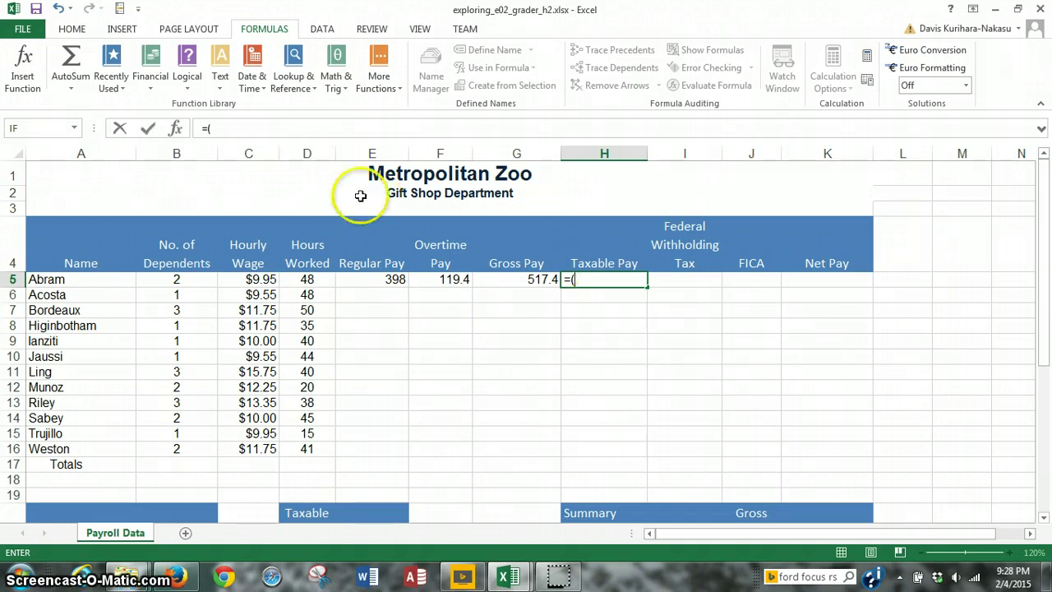
left_click(179, 279)
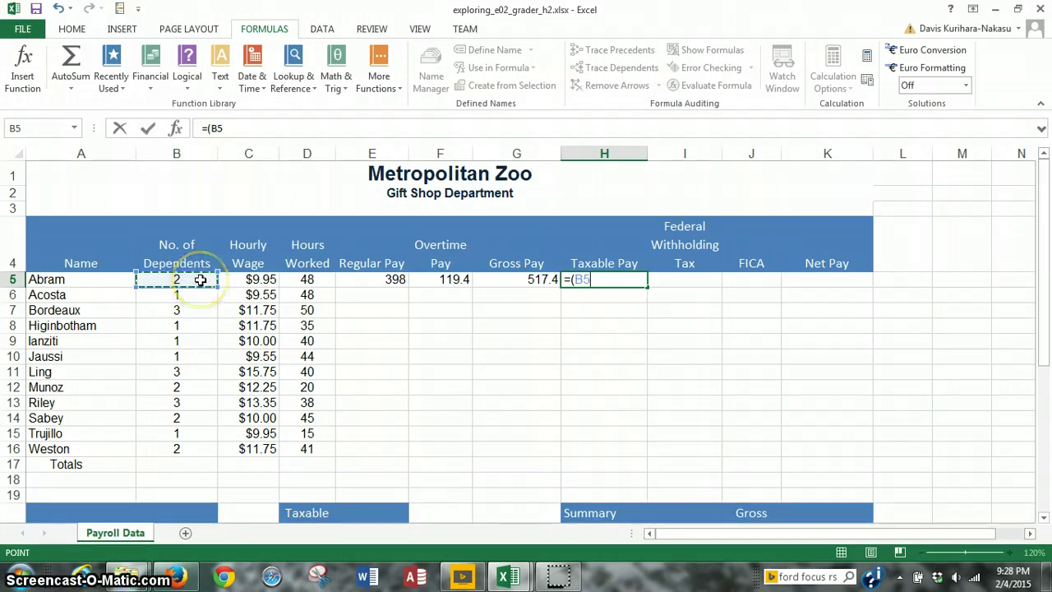
type("*")
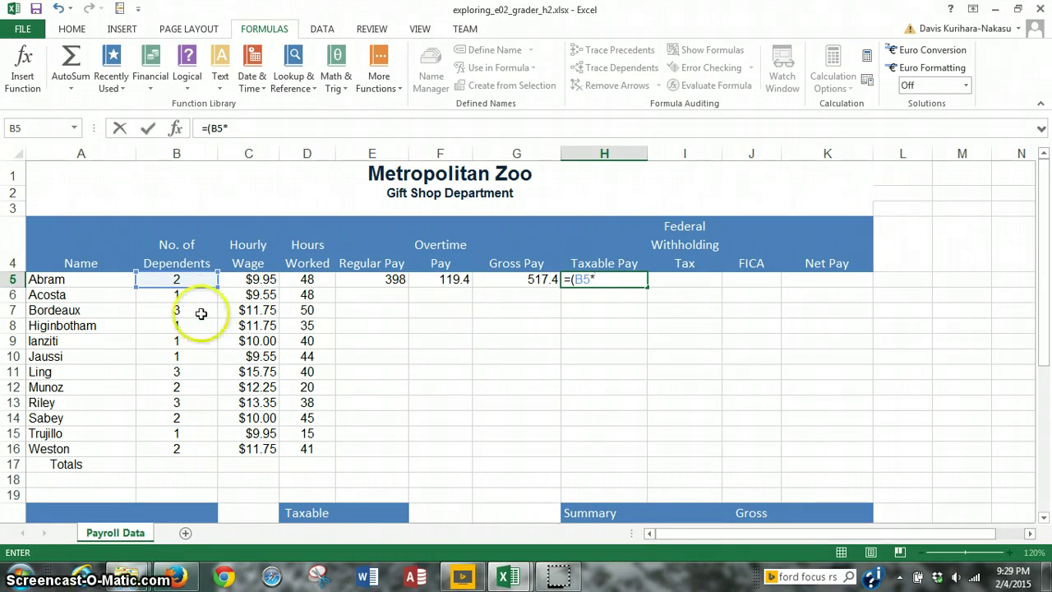
scroll(202, 370, "down", 2)
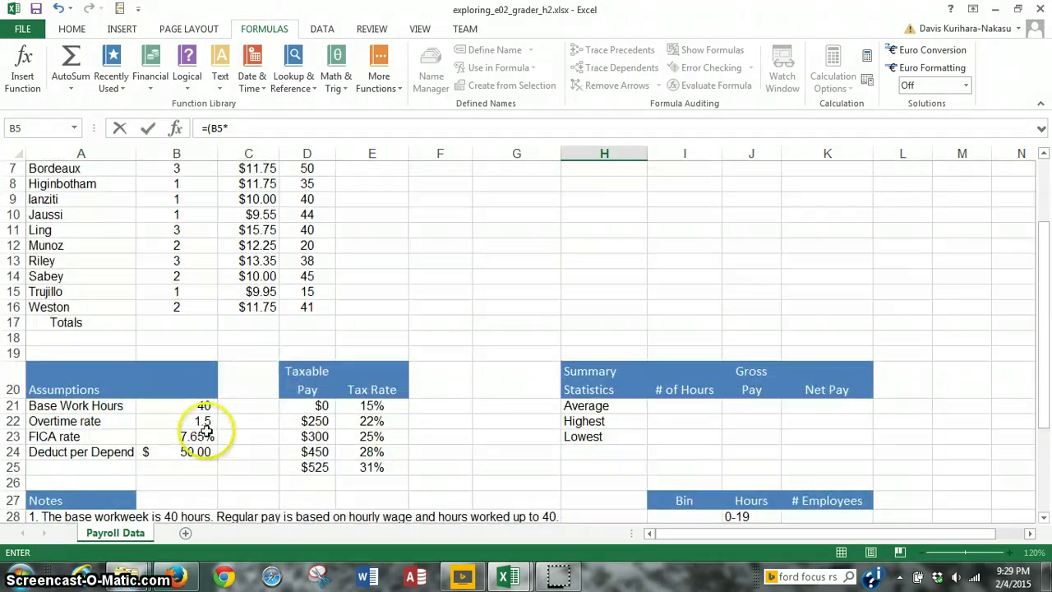
left_click(192, 453)
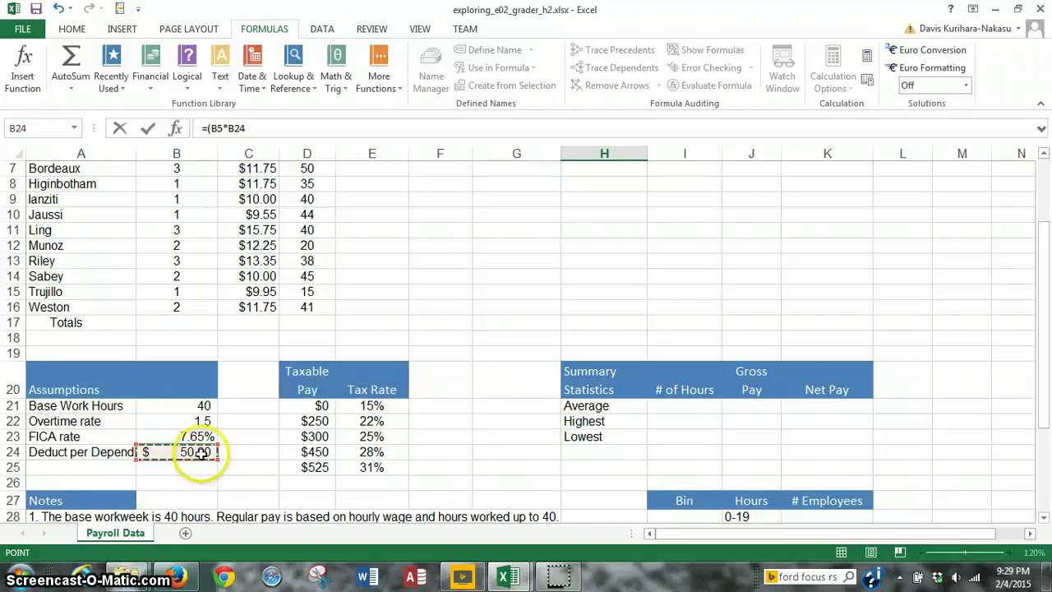
scroll(388, 399, "up", 1)
scroll(388, 399, "up", 1)
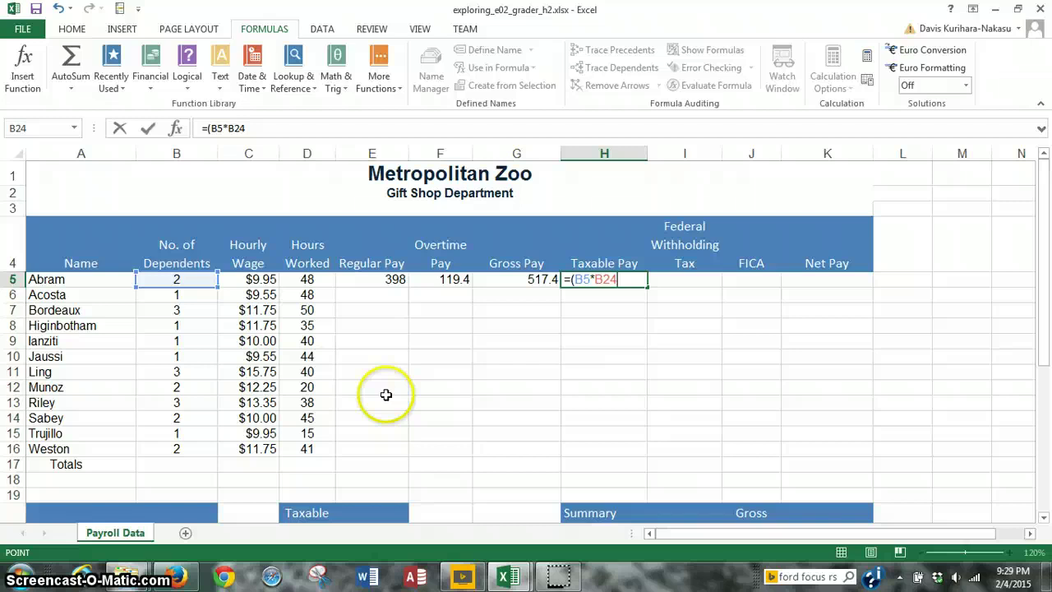
left_click(606, 281)
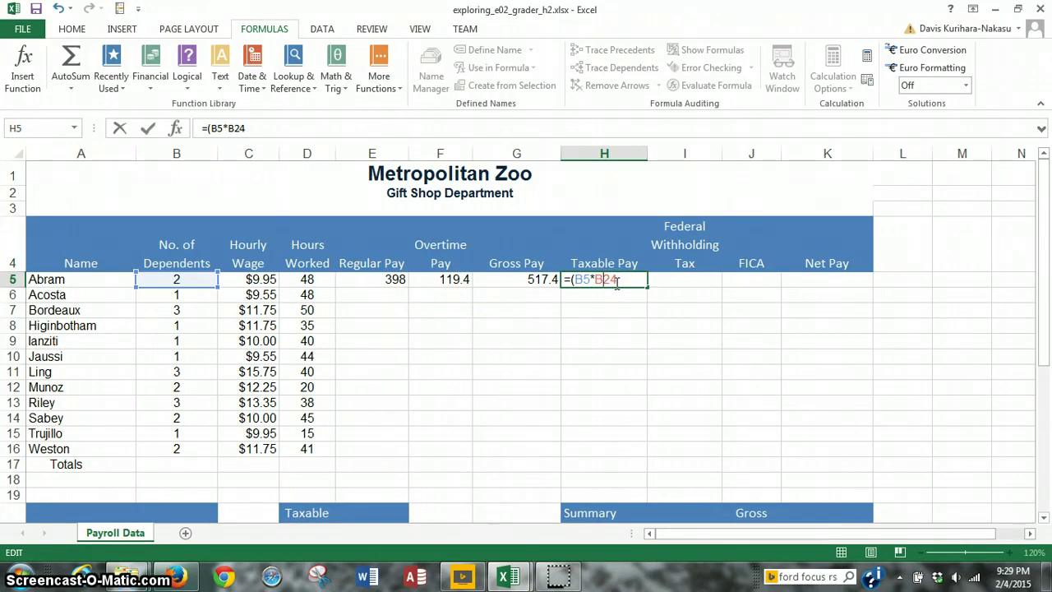
key("F4")
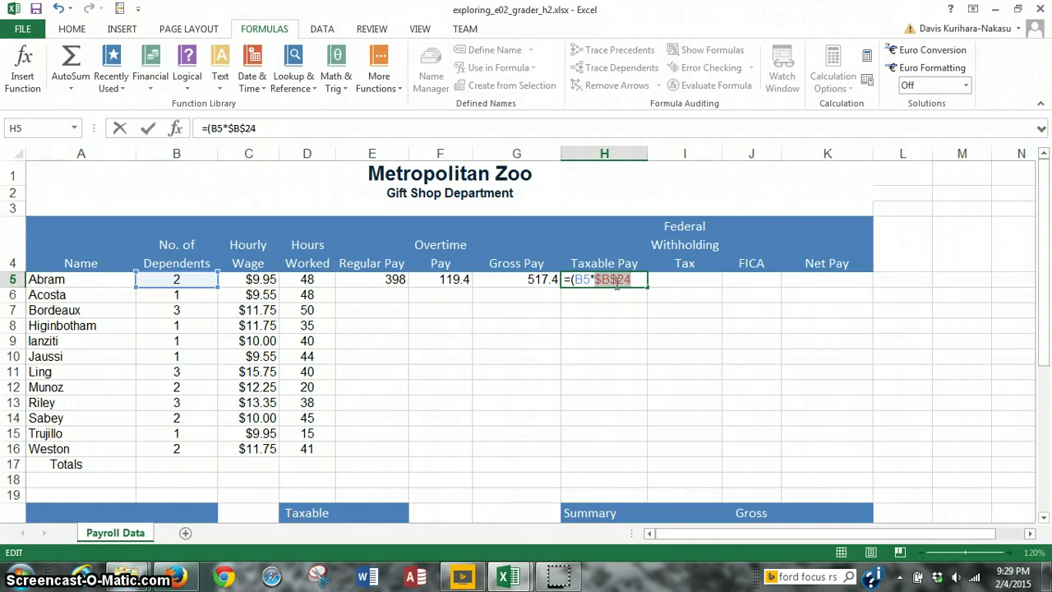
key("Right")
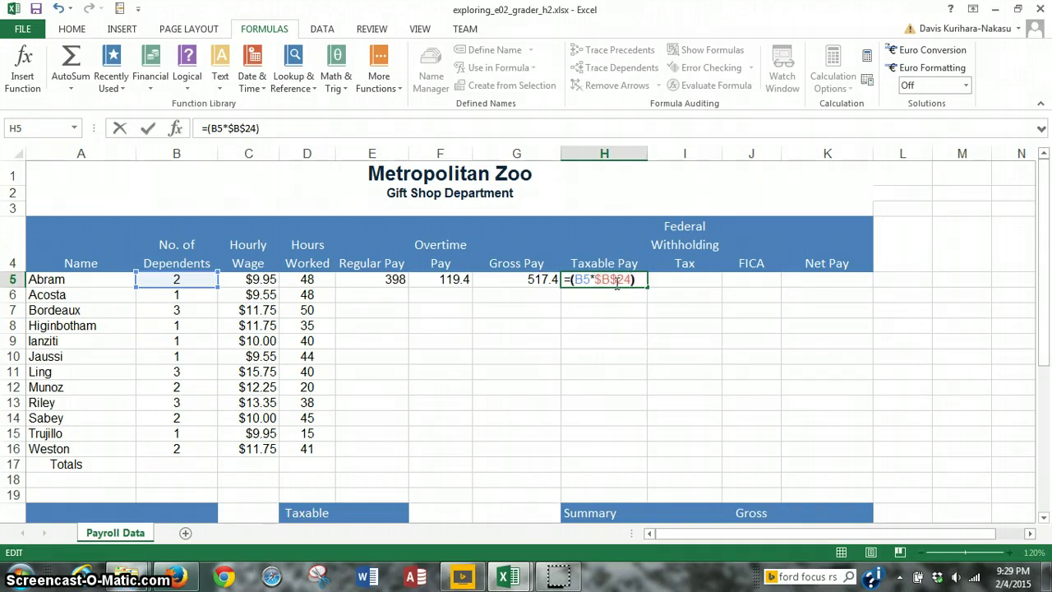
Close the bracket and prefix G5- so H5 reads =G5-(B5*$B$24), showing $417.40.
type(")")
left_click(604, 294)
left_click(599, 299)
left_click(596, 292)
left_click_drag(571, 280, 592, 279)
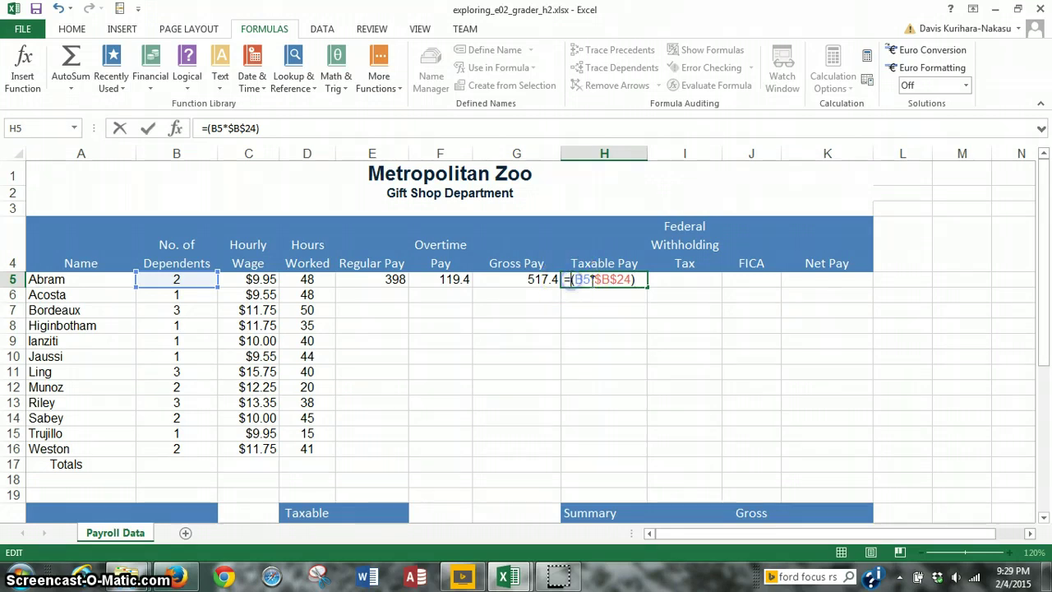
left_click(519, 283)
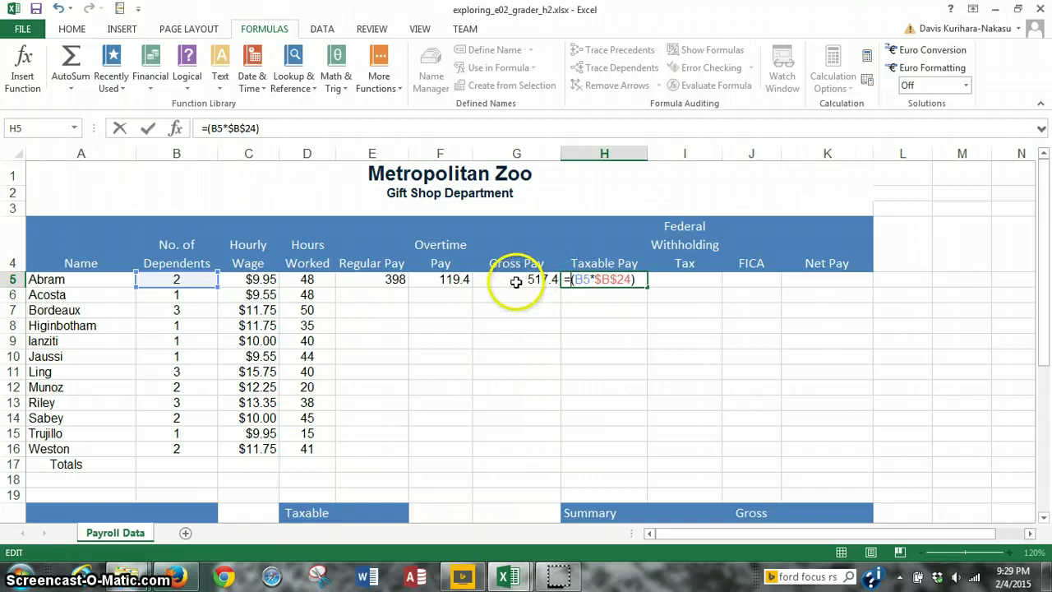
left_click(516, 282)
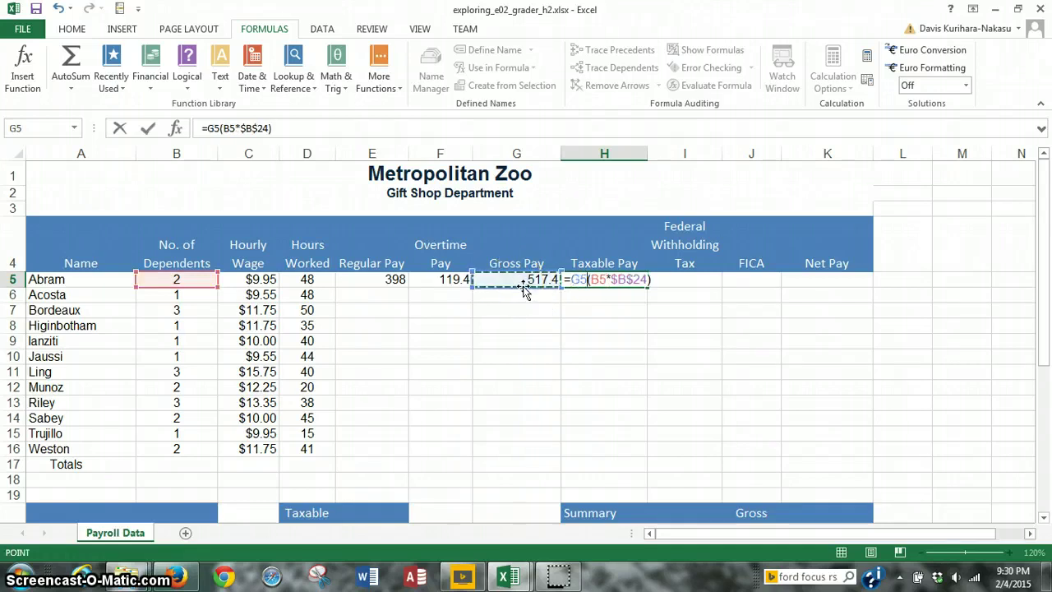
type("-")
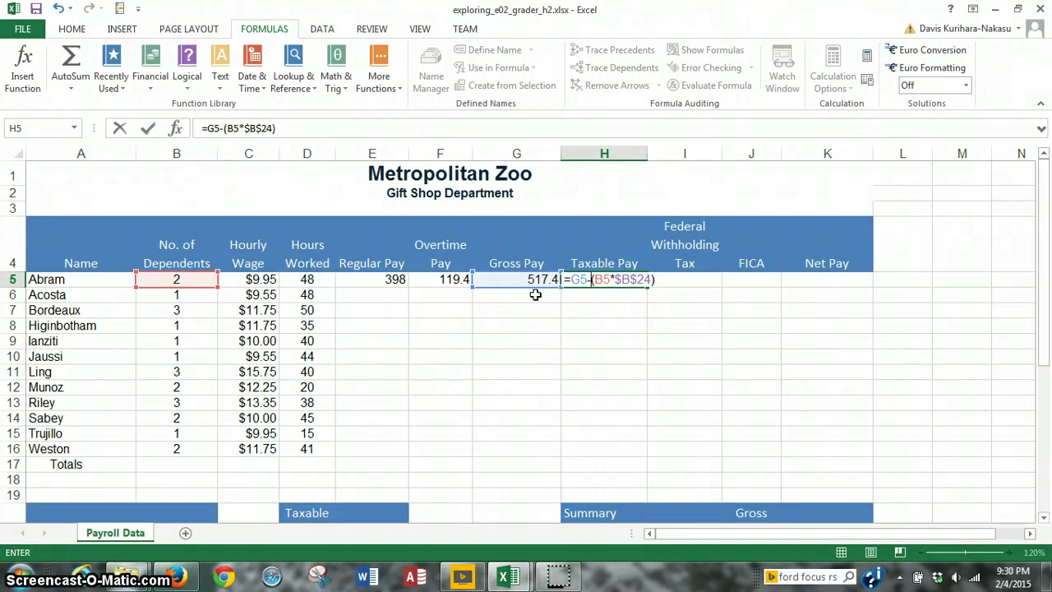
left_click(615, 279)
key("Return")
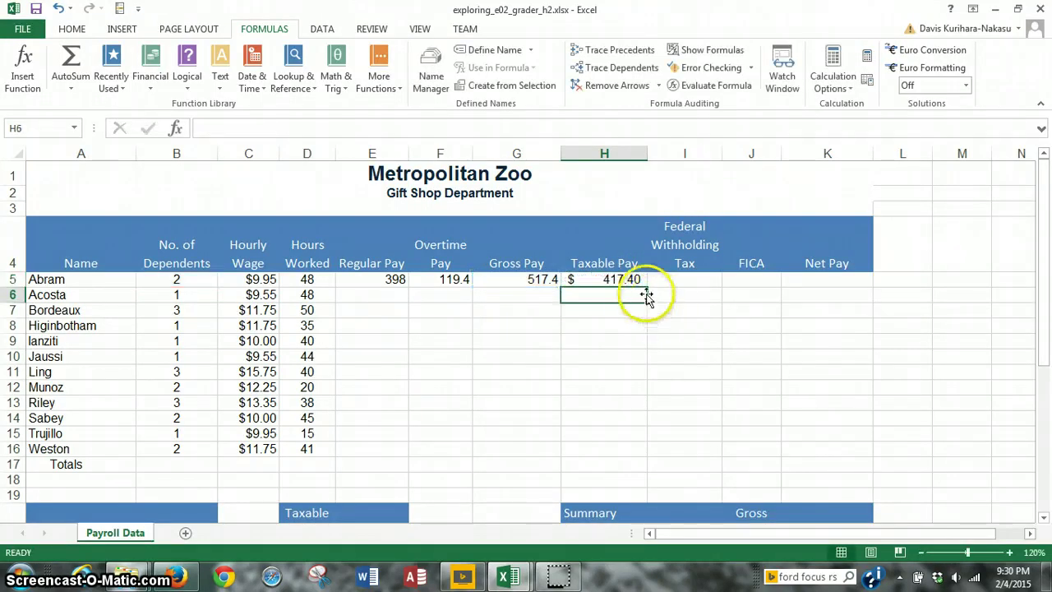
left_click(628, 280)
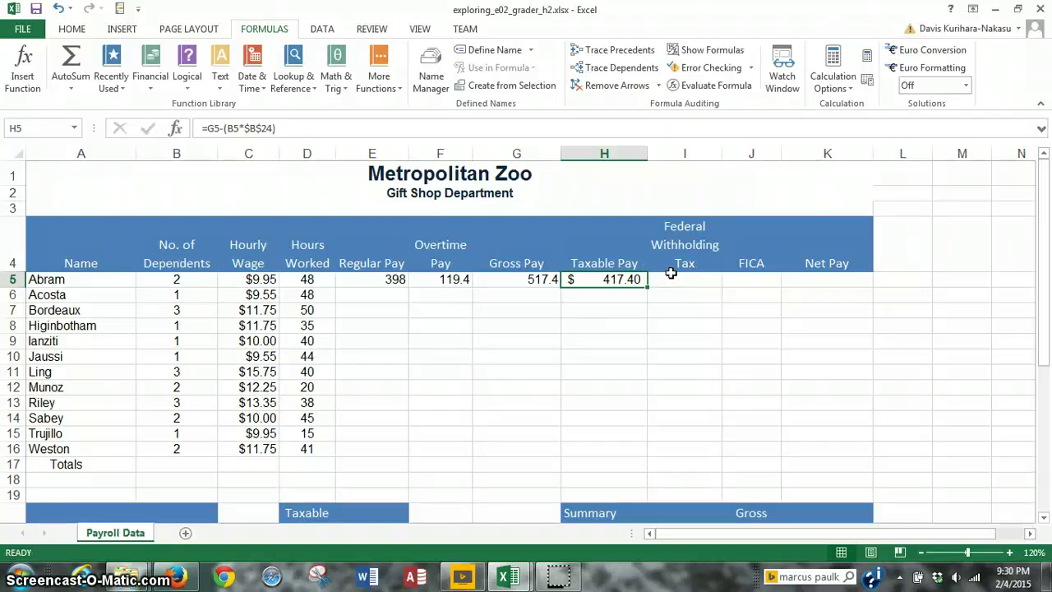
Select Abram's Federal Withholding Tax cell I5.
left_click(678, 279)
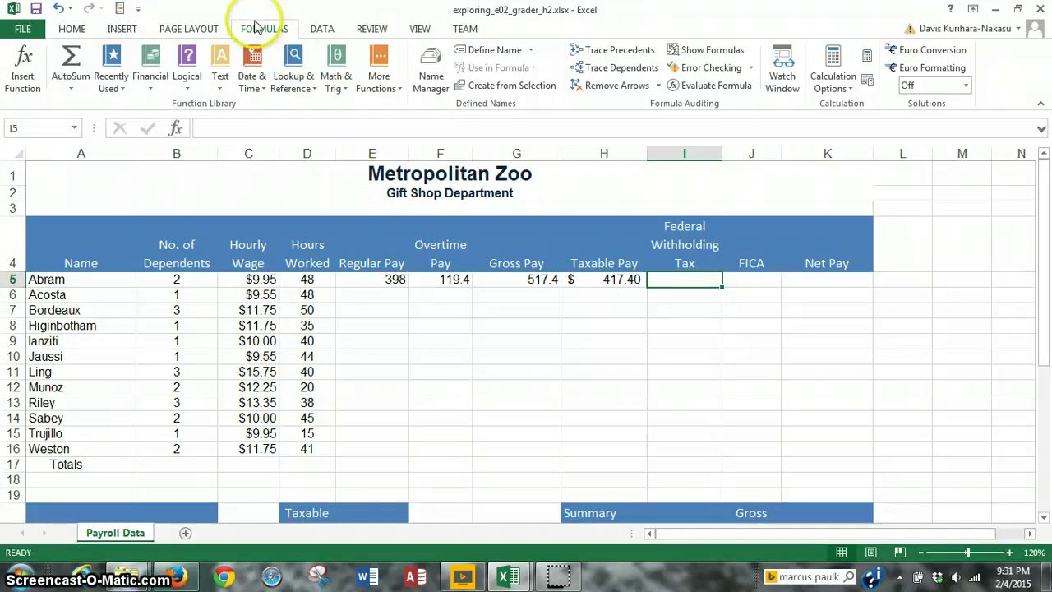
Search the function list for 'vl' and open VLOOKUP's arguments for I5.
left_click(27, 89)
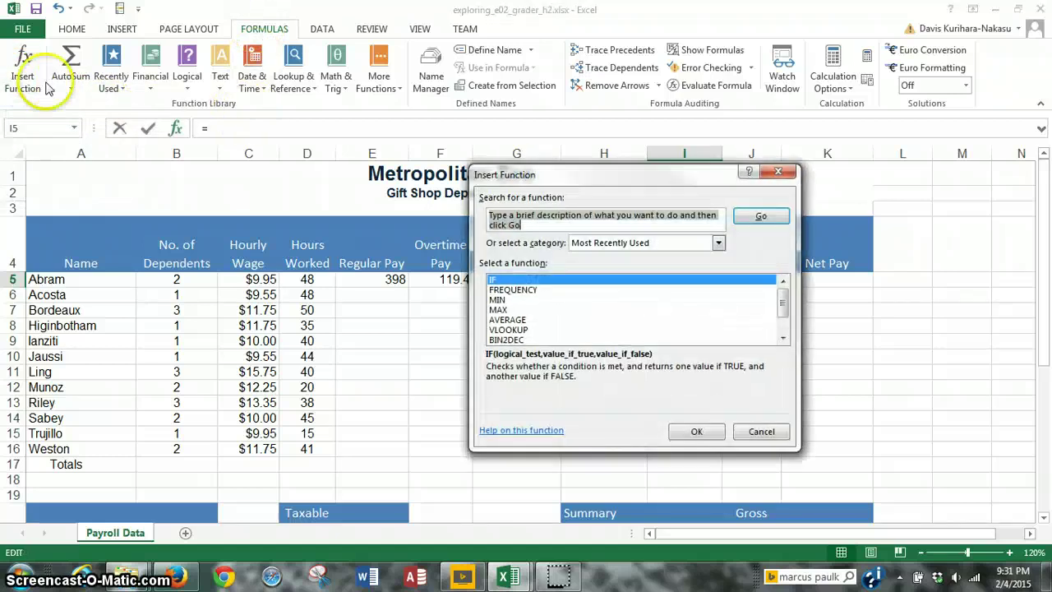
left_click(491, 220)
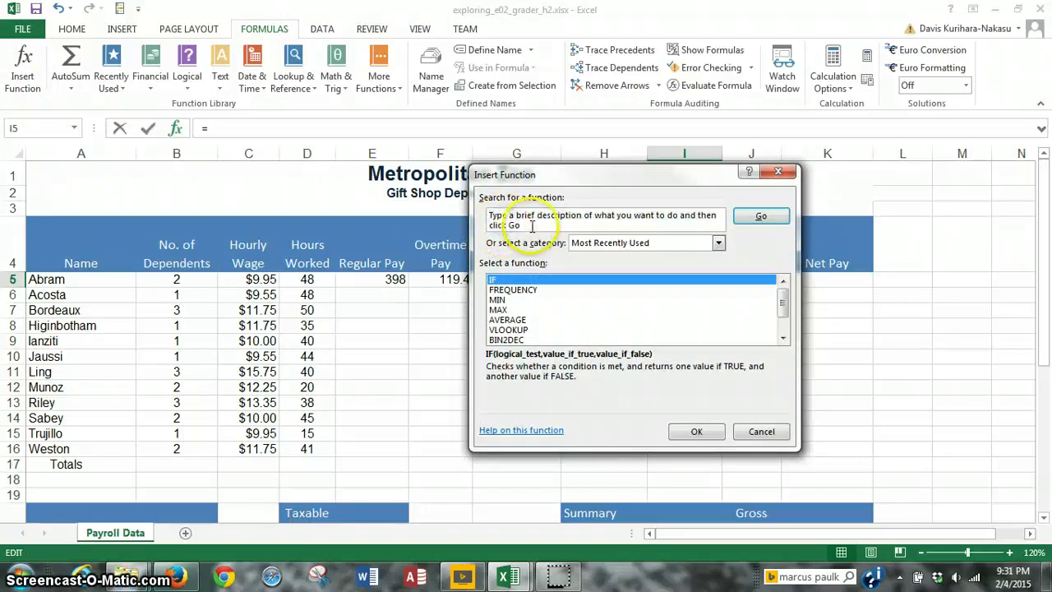
left_click_drag(522, 225, 482, 215)
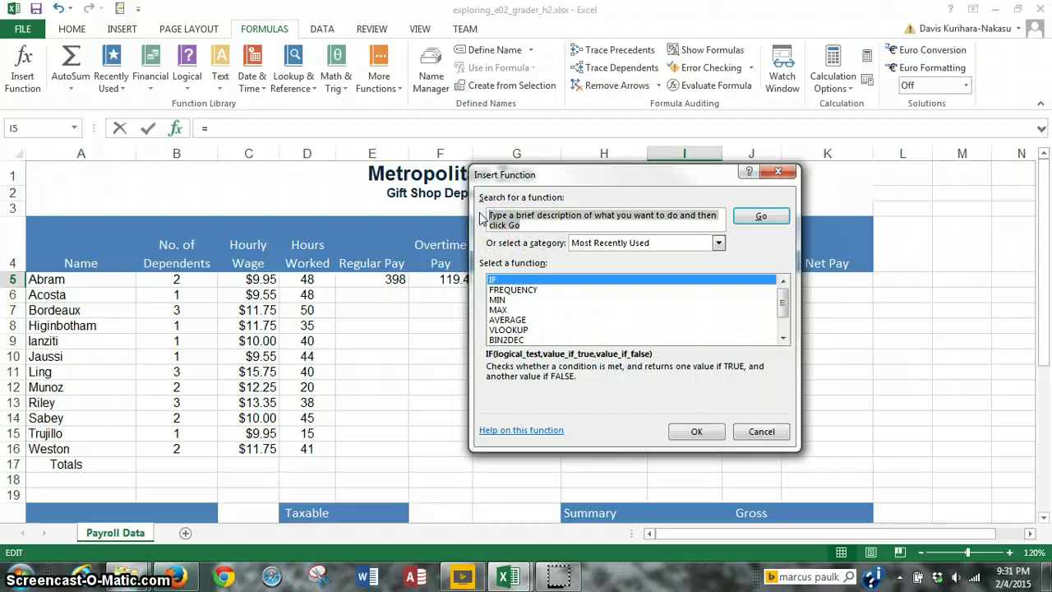
key("BackSpace")
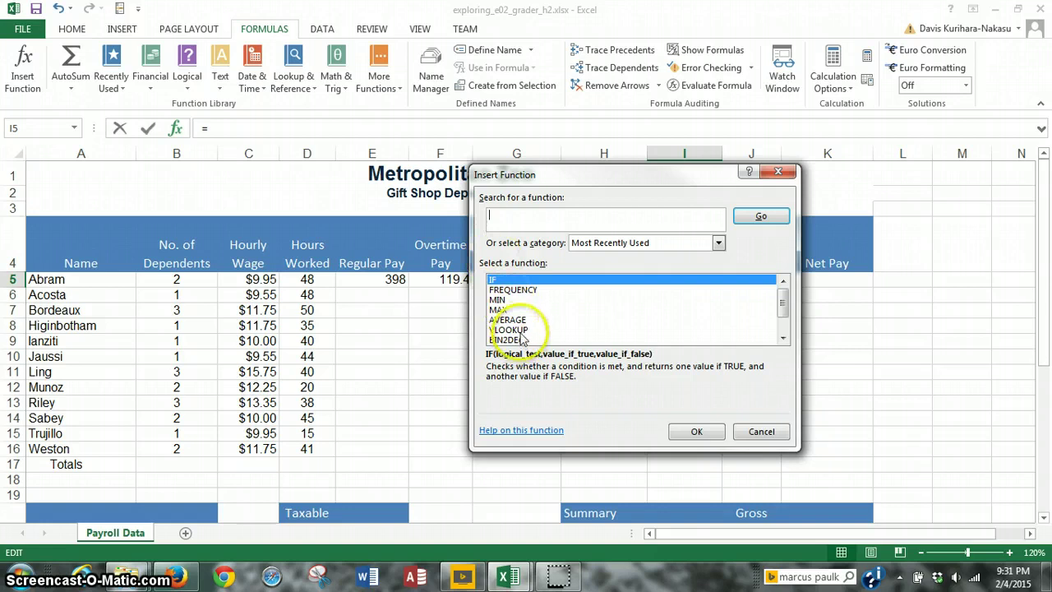
type("vlookup")
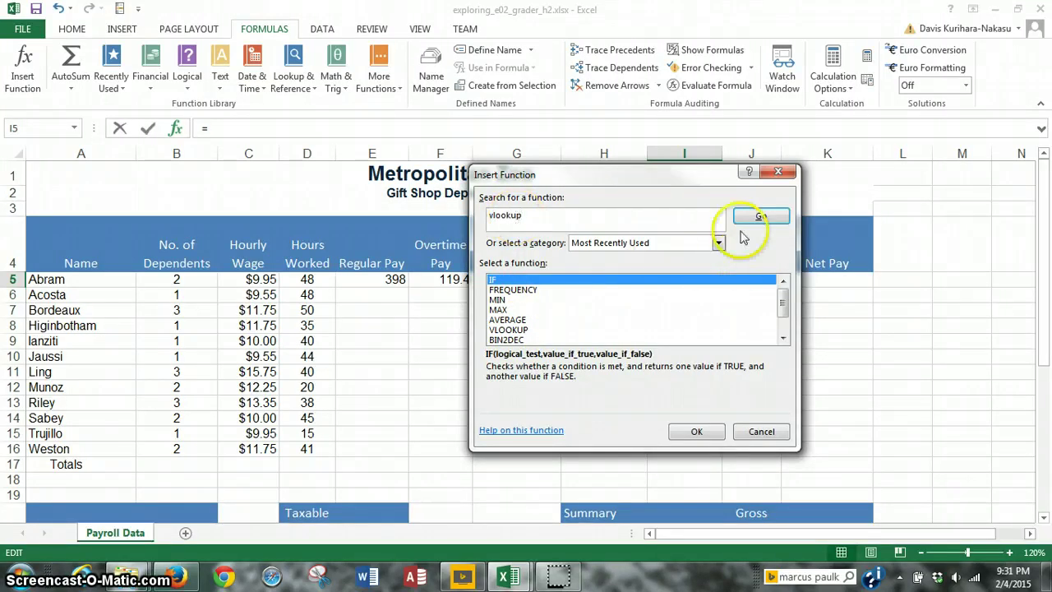
left_click(753, 220)
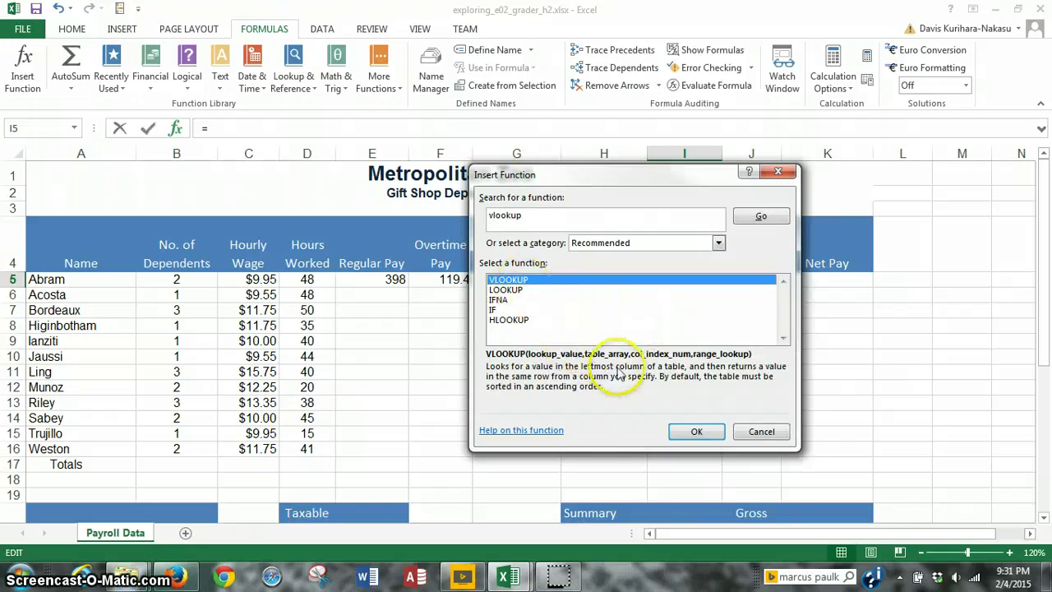
left_click(692, 433)
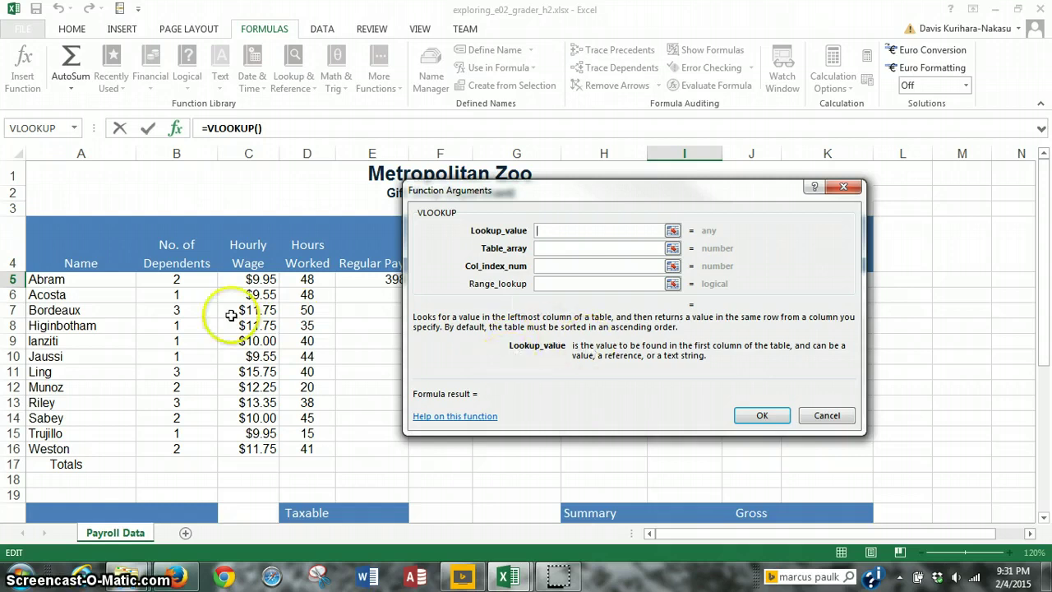
Move the arguments box aside, pick I5 as lookup value, then cancel the VLOOKUP.
scroll(237, 326, "down", 1)
scroll(237, 325, "down", 1)
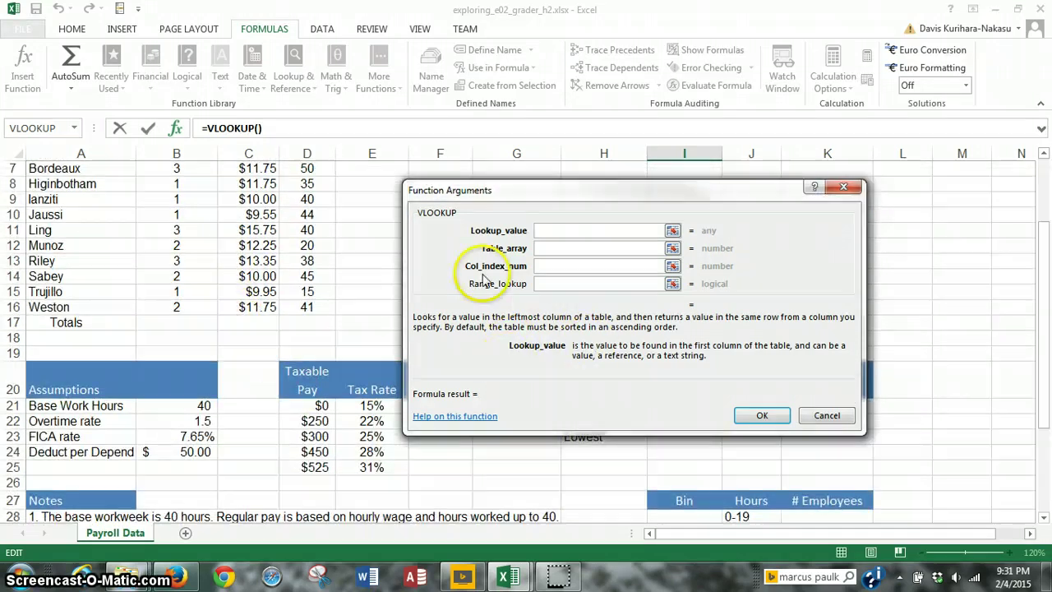
left_click_drag(585, 190, 734, 67)
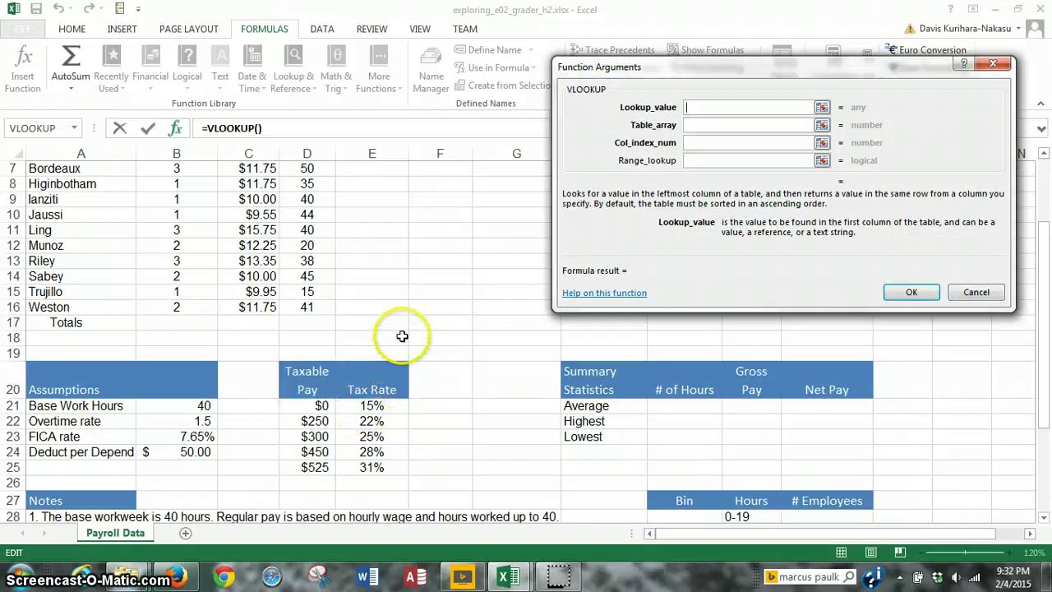
scroll(415, 337, "up", 2)
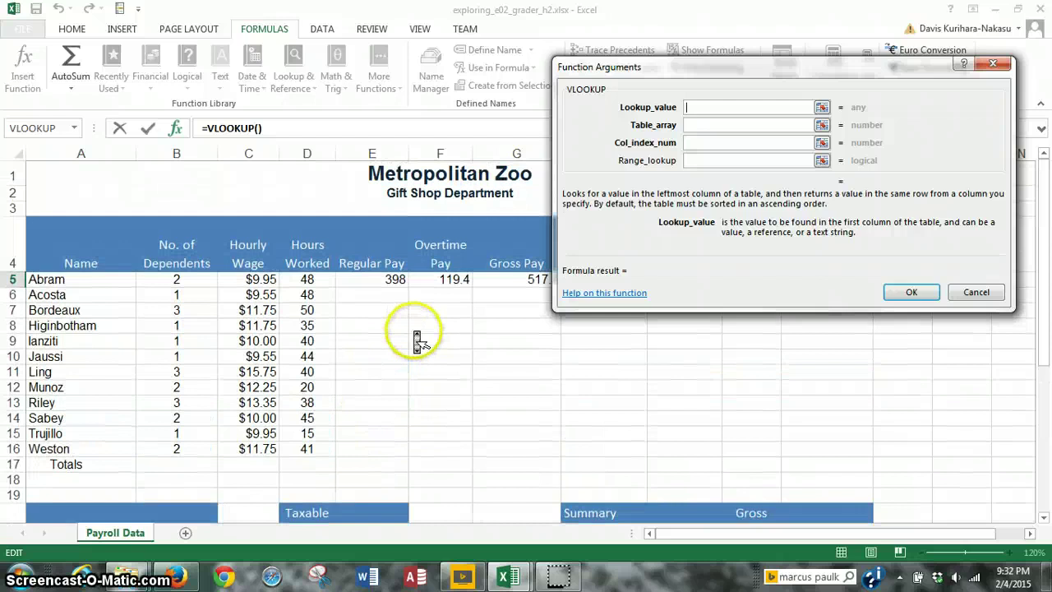
left_click_drag(687, 69, 115, 49)
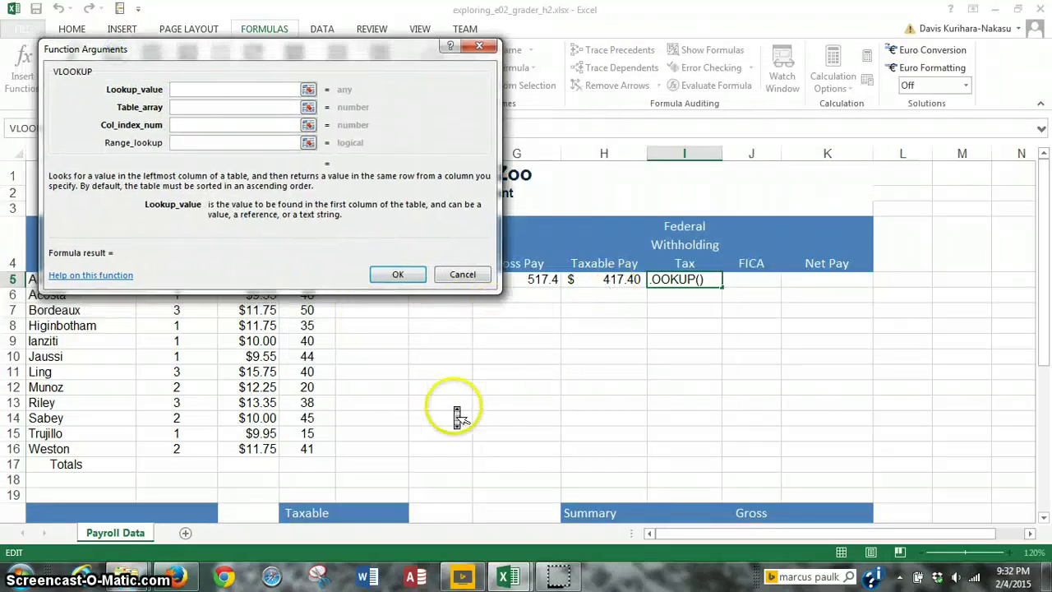
scroll(458, 416, "down", 3)
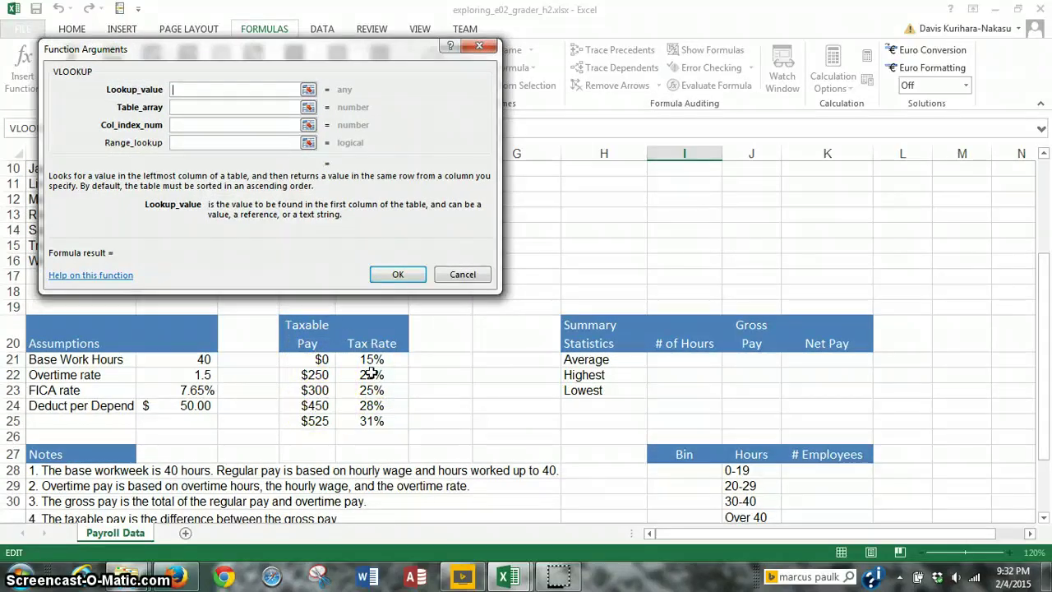
scroll(612, 362, "up", 3)
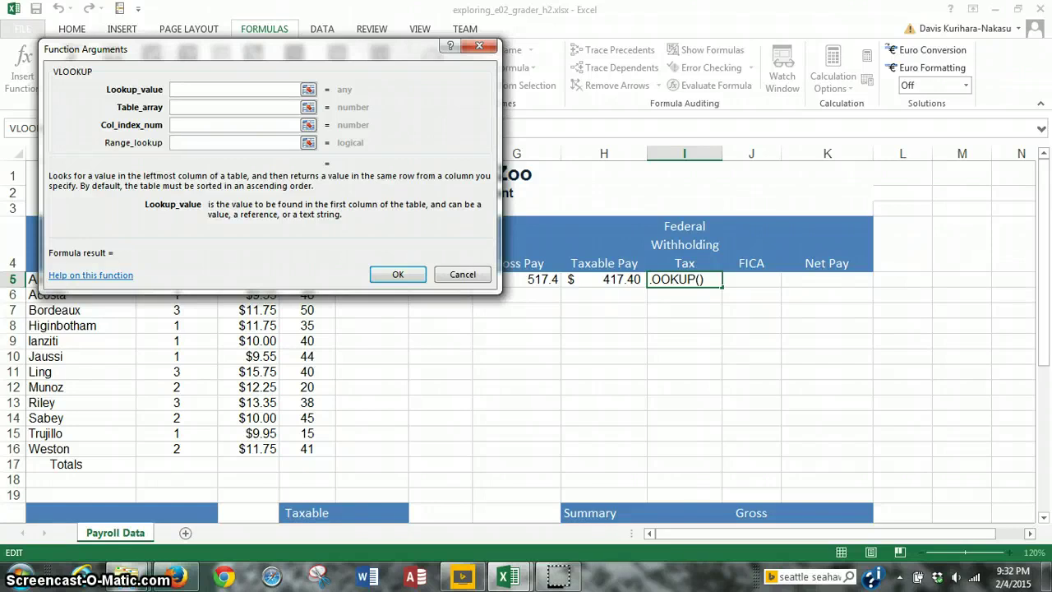
left_click(234, 89)
left_click(684, 279)
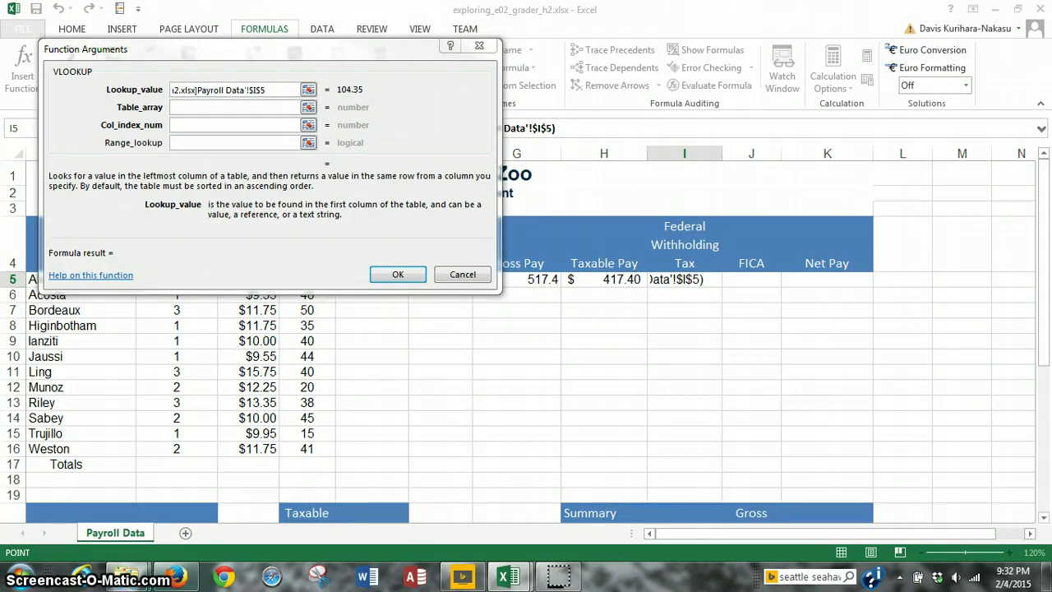
left_click(455, 274)
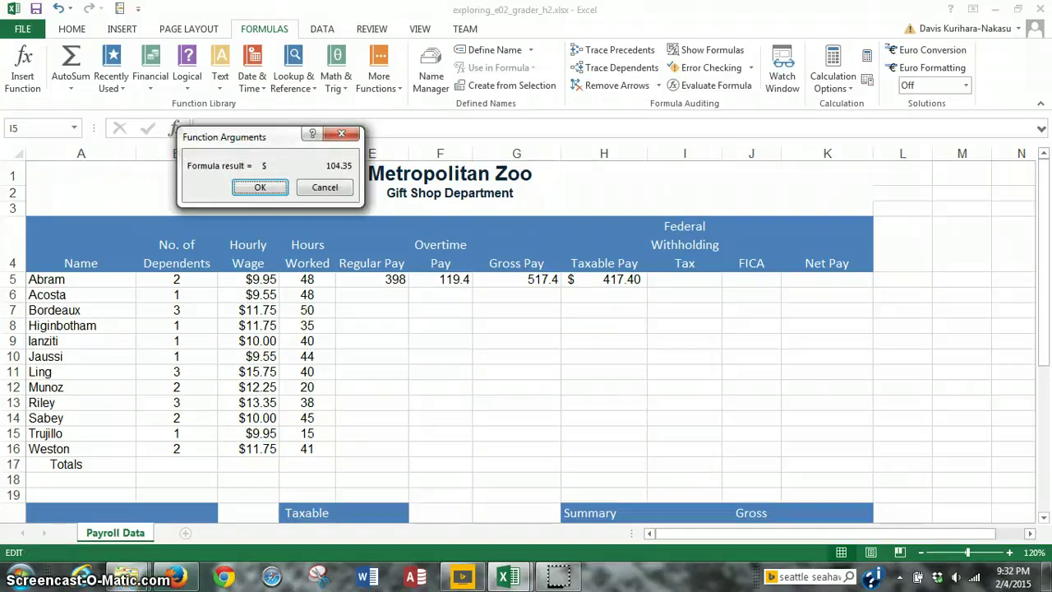
left_click(798, 167)
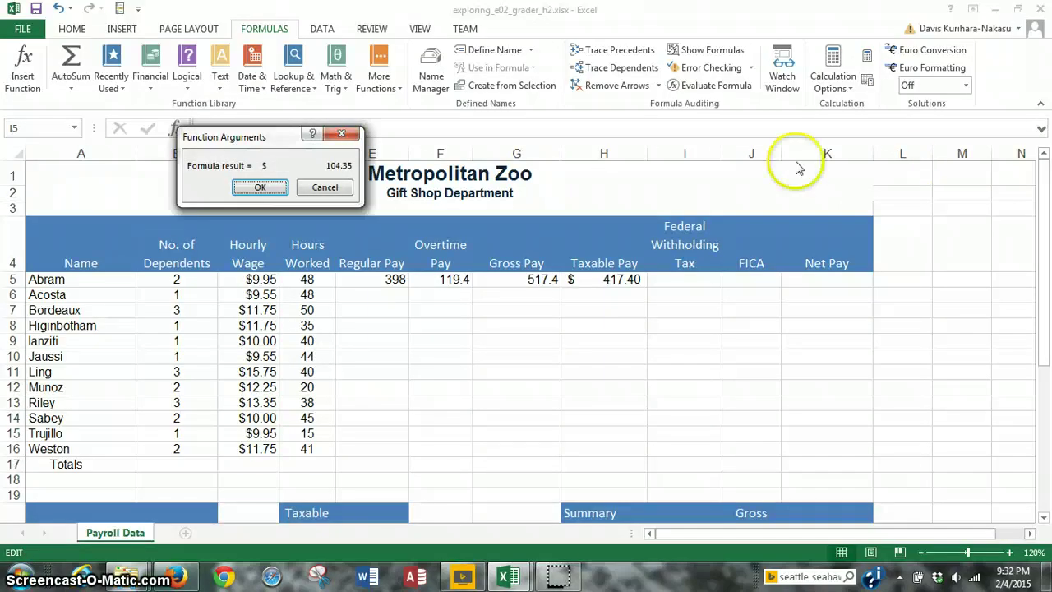
left_click(310, 189)
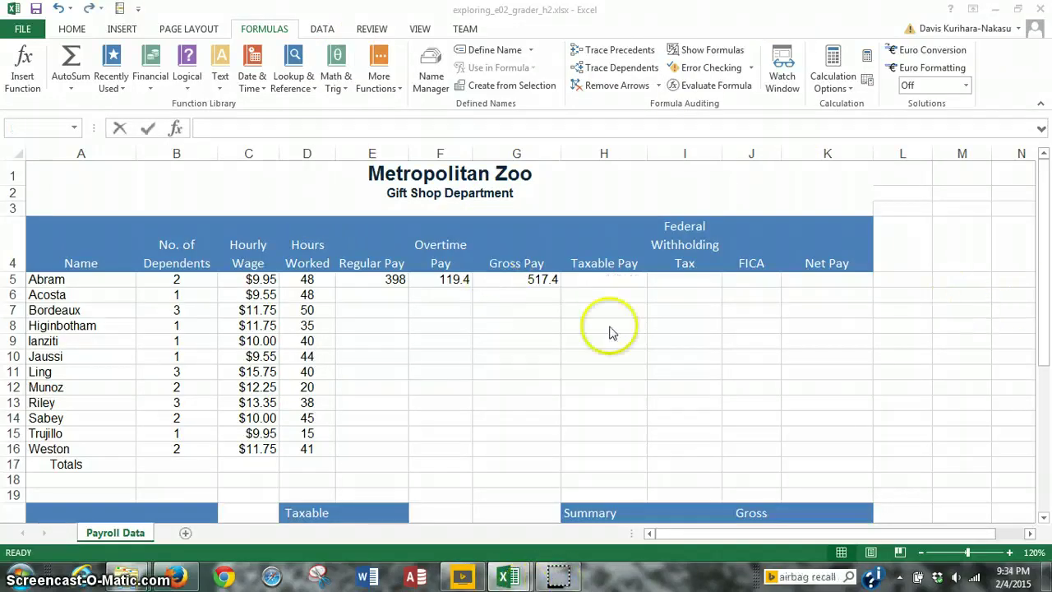
Start a VLOOKUP in H5, reposition its arguments box, then cancel it unchanged.
left_click(599, 280)
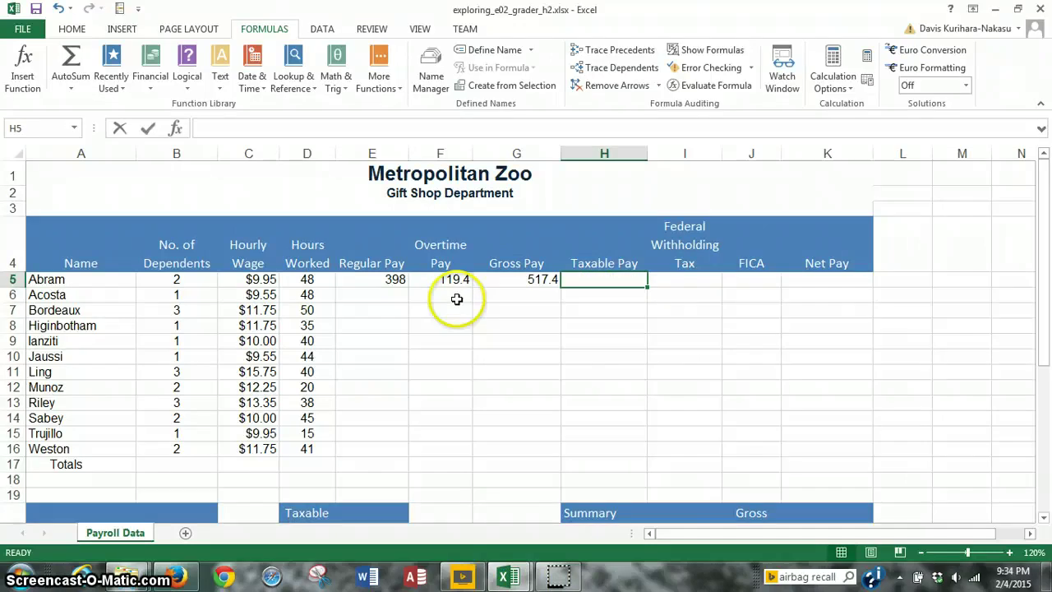
left_click(22, 70)
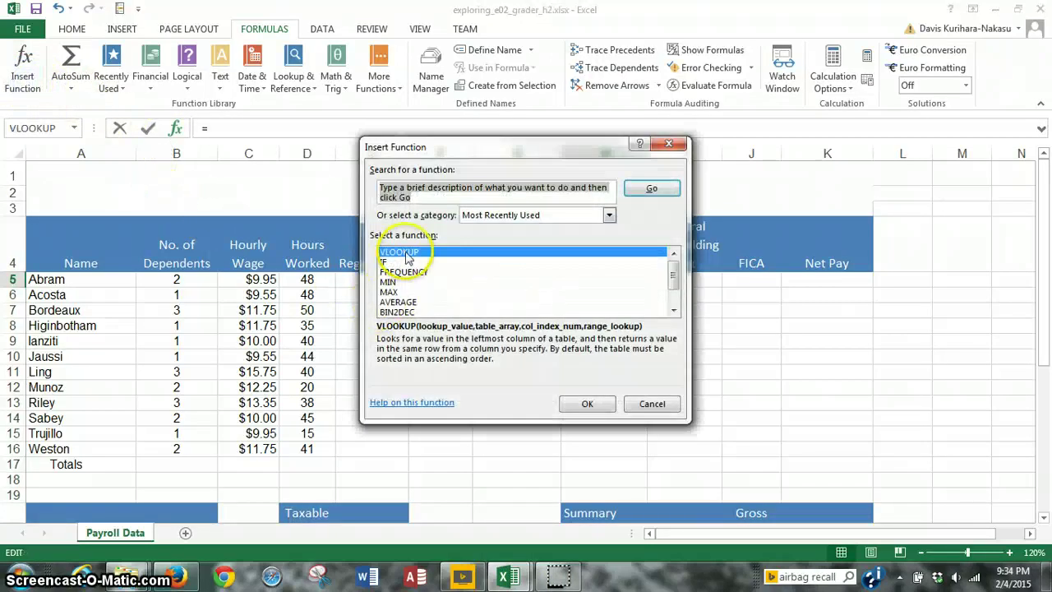
left_click(575, 406)
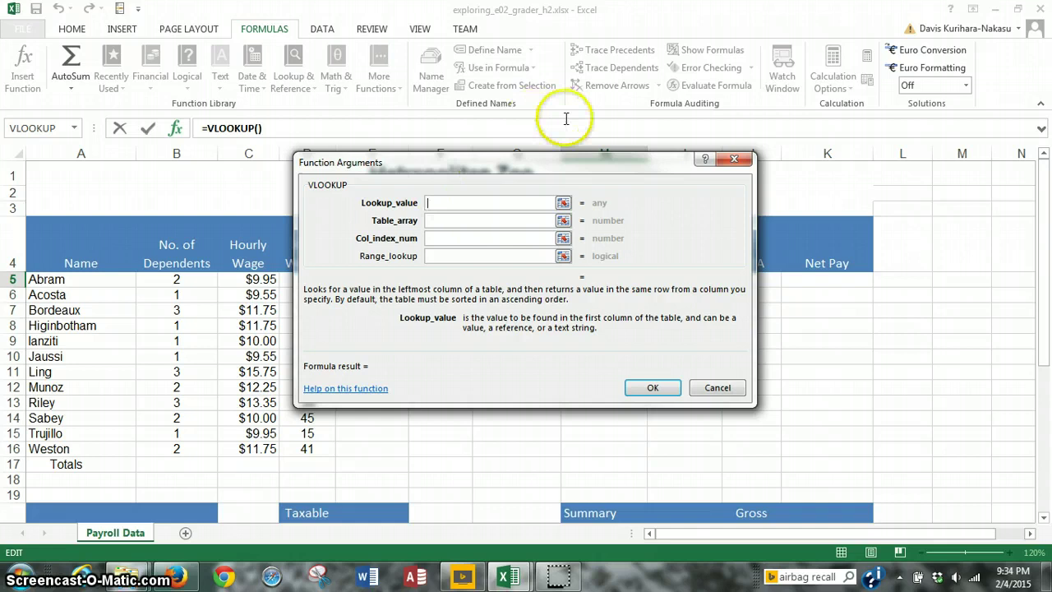
left_click_drag(553, 169, 296, 51)
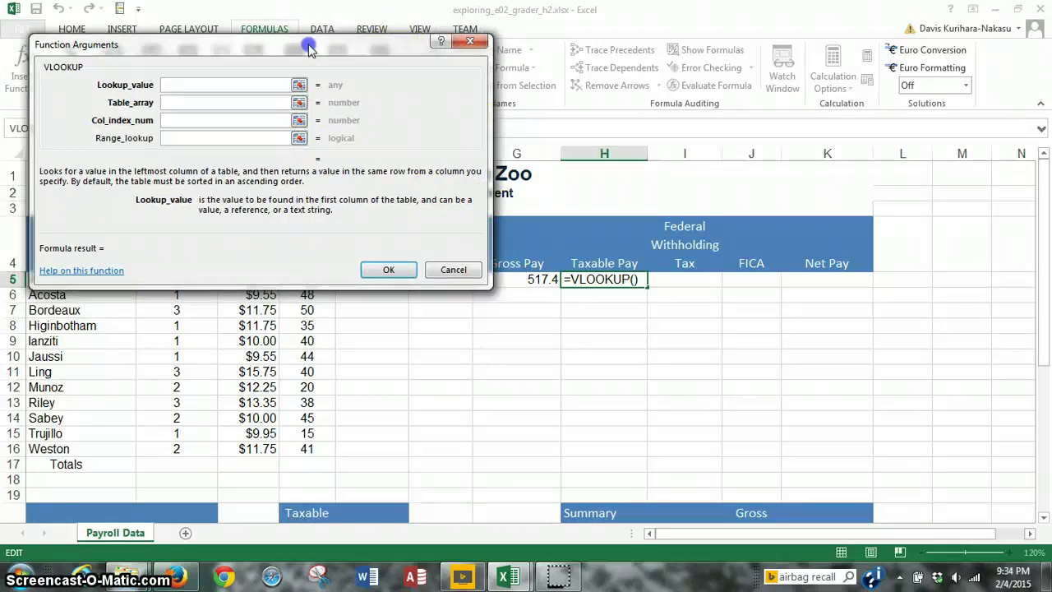
left_click_drag(305, 42, 738, 293)
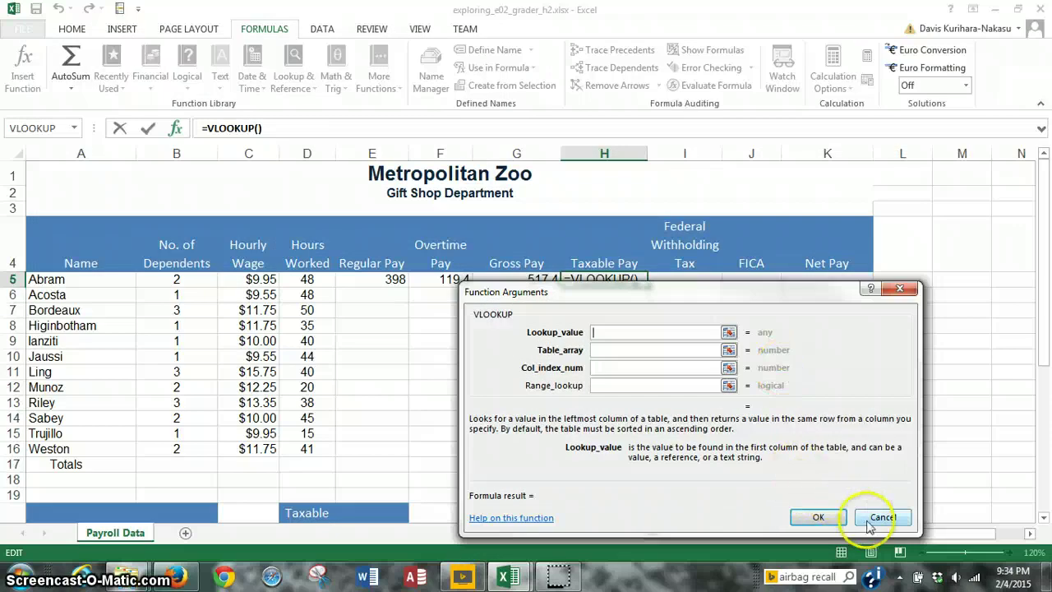
left_click(557, 567)
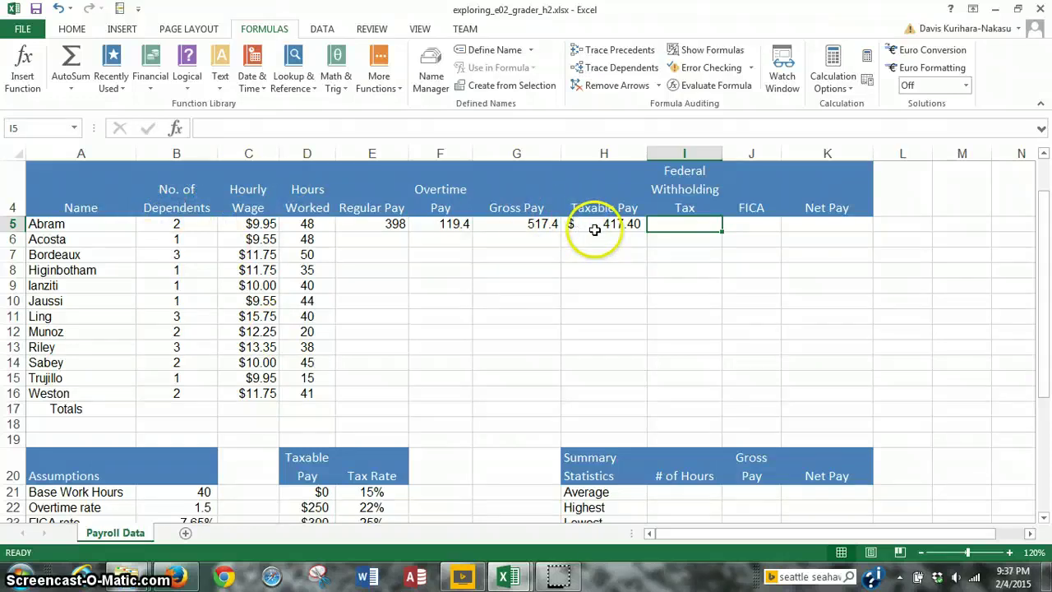
Insert a VLOOKUP in I5 with lookup value H5 and table array D21:E25.
left_click(20, 78)
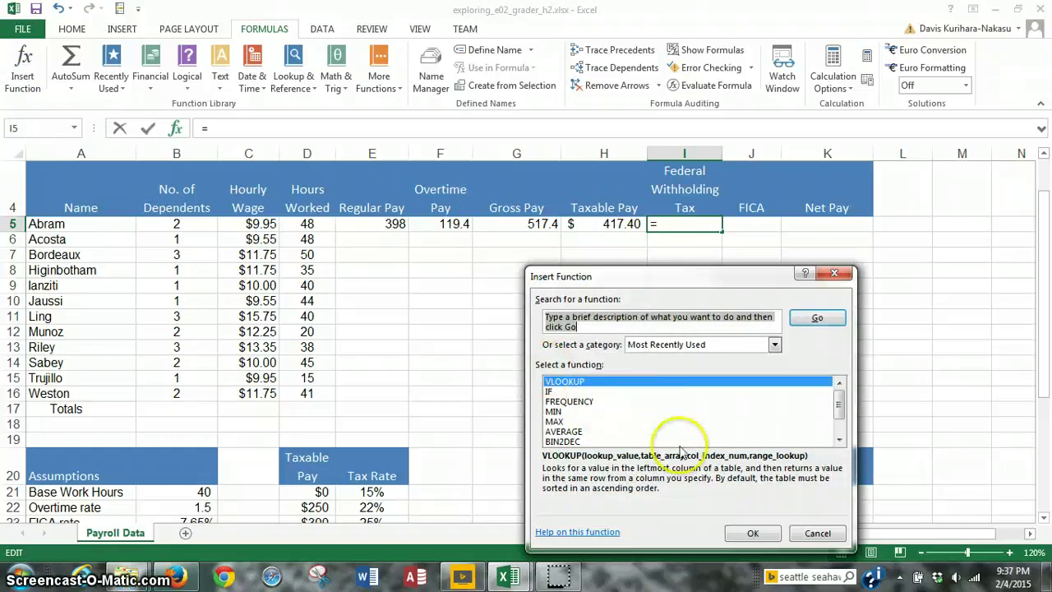
left_click(752, 532)
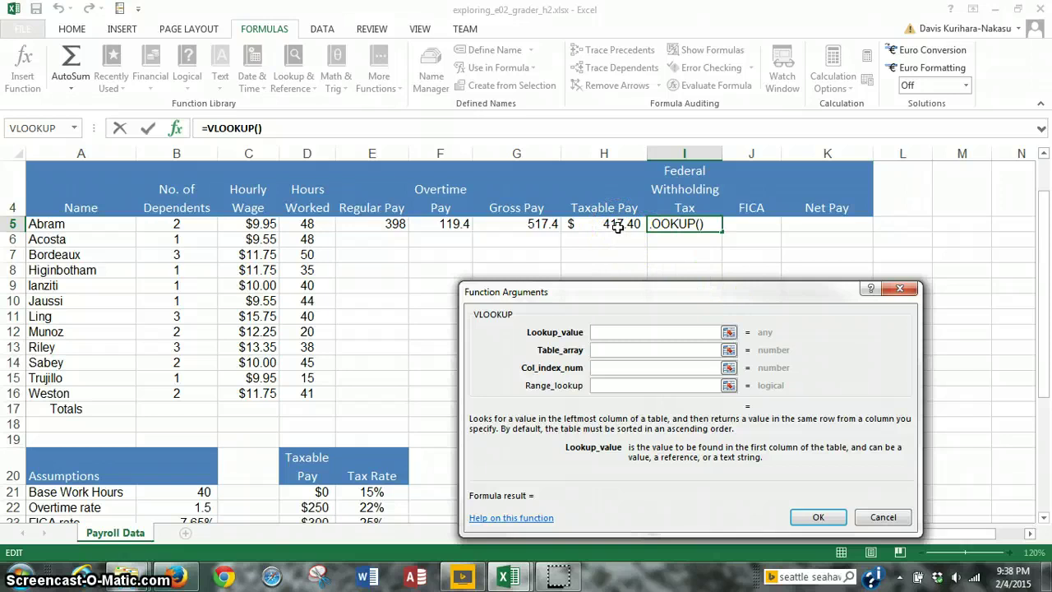
left_click(604, 225)
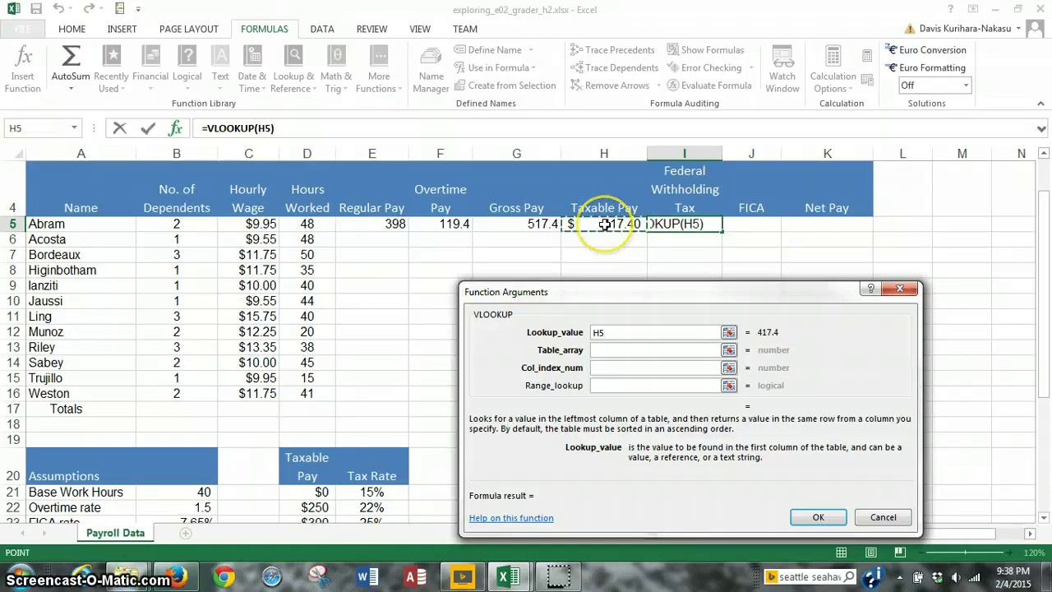
left_click(621, 351)
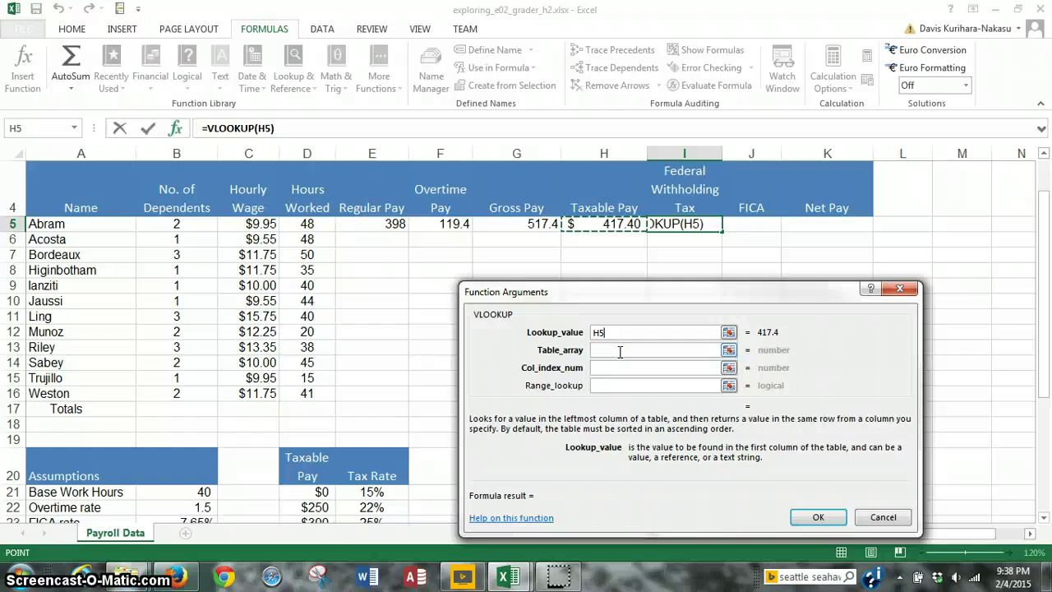
left_click(620, 351)
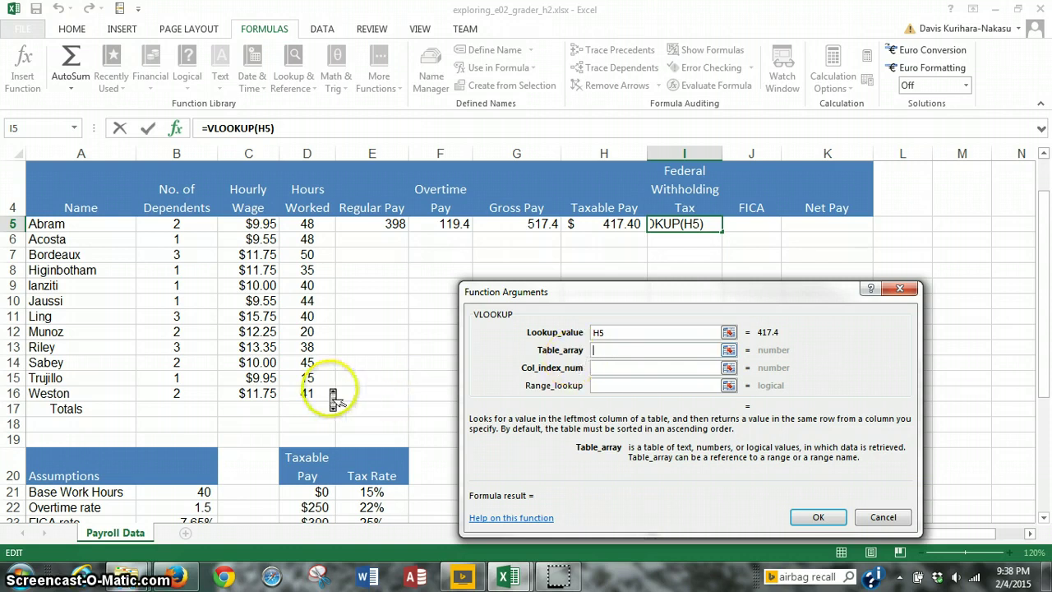
scroll(337, 398, "down", 3)
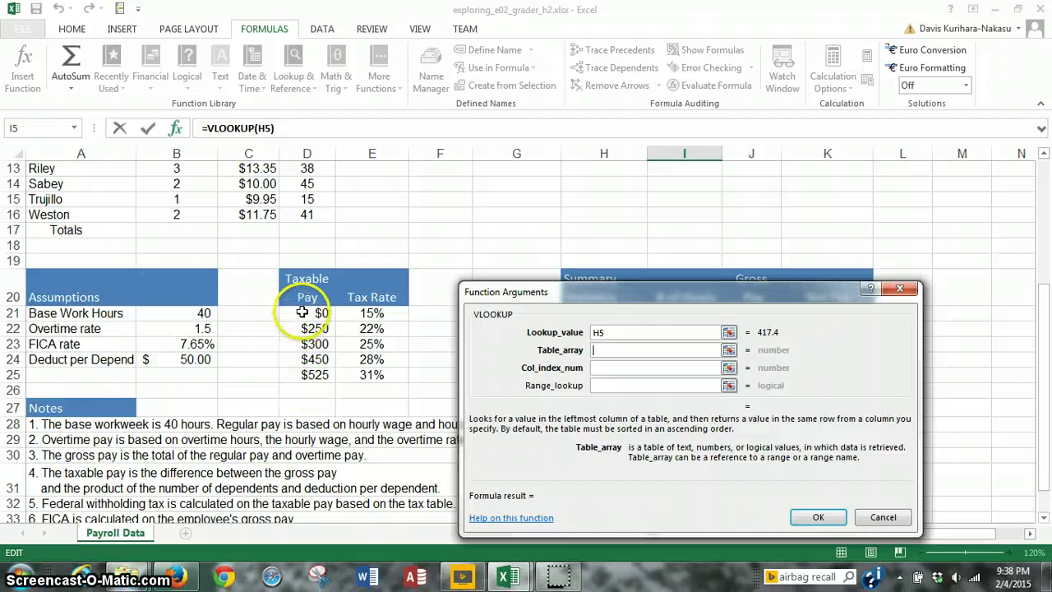
left_click_drag(302, 313, 366, 374)
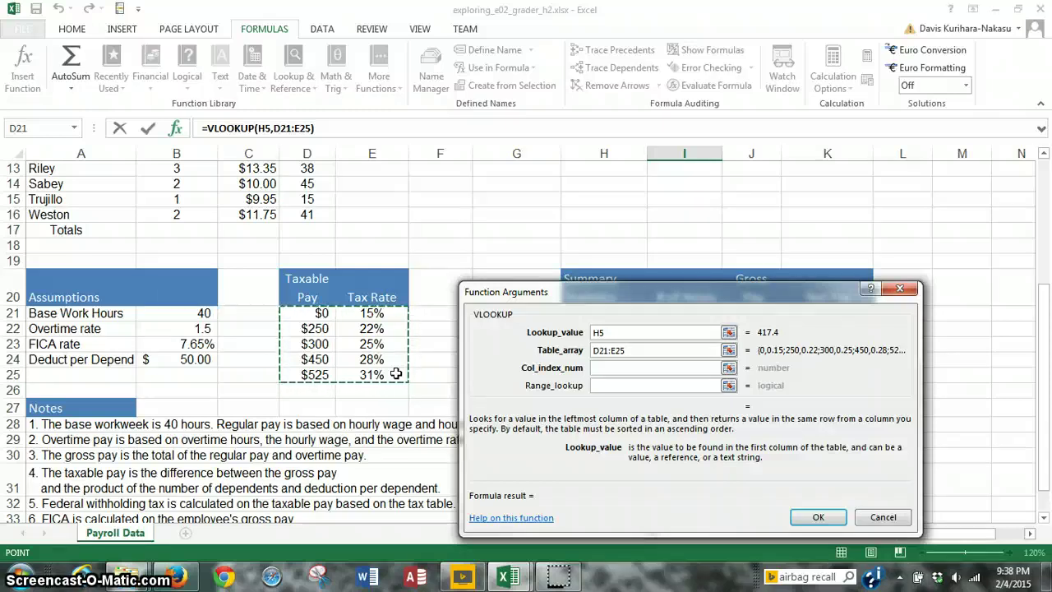
left_click(607, 354)
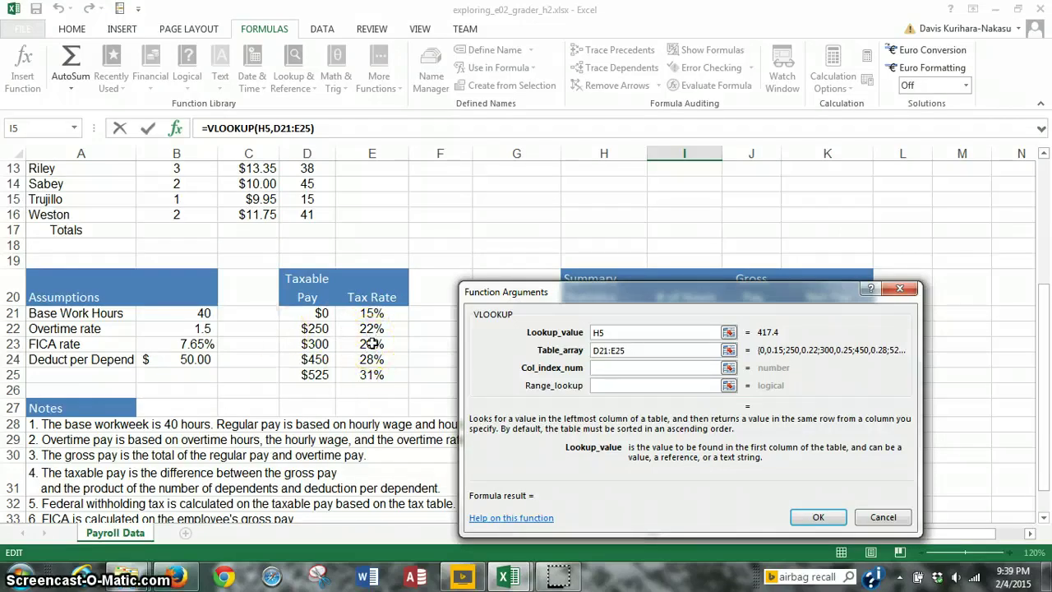
Change the VLOOKUP Table_array from D21:E25 to absolute $D$21:$E$25.
double_click(596, 350)
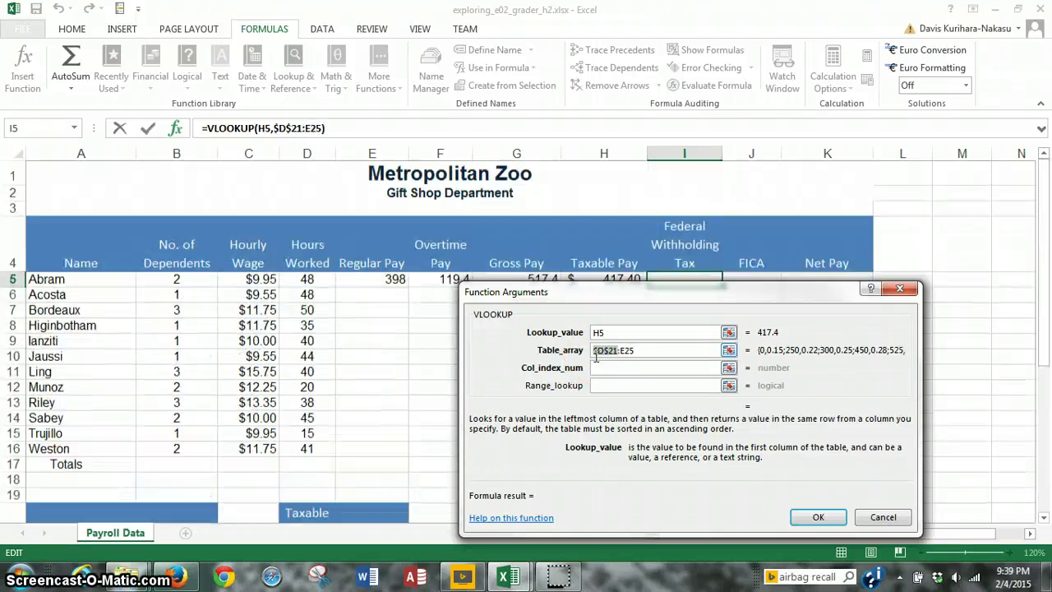
key("F4")
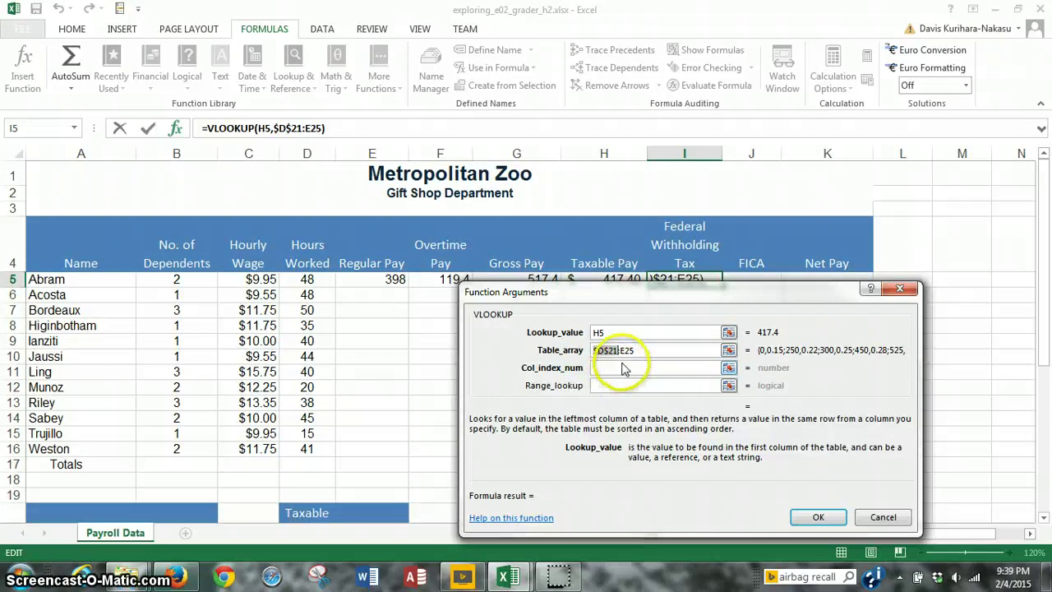
double_click(627, 350)
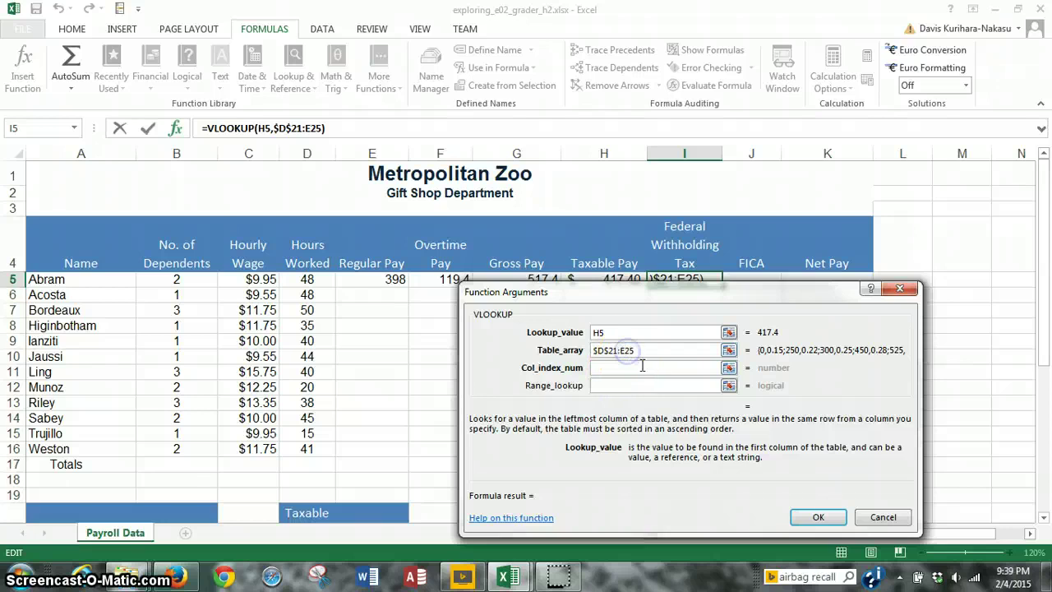
left_click(643, 367)
key("F4")
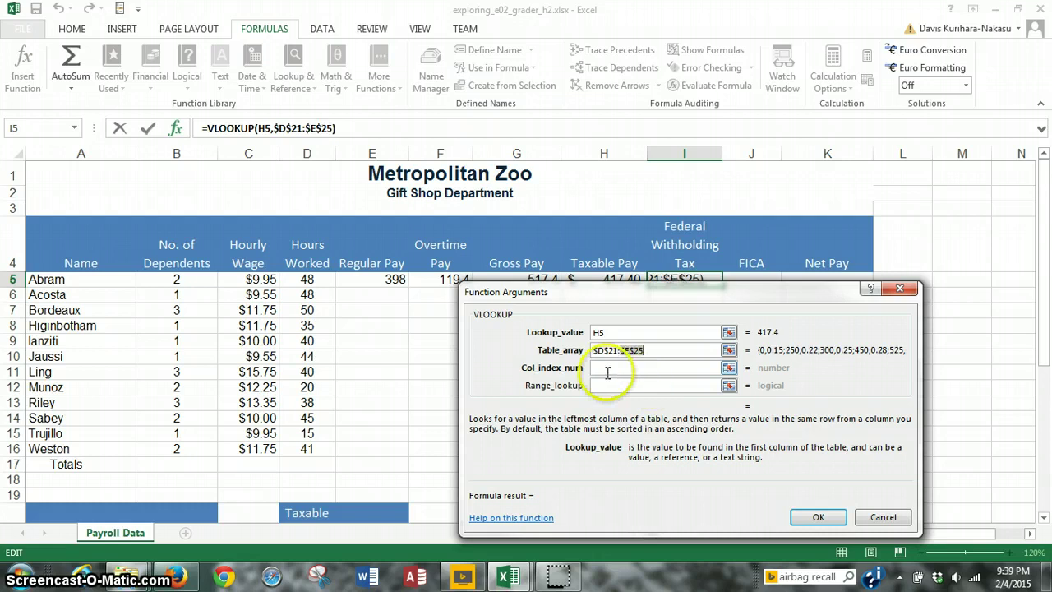
left_click(609, 369)
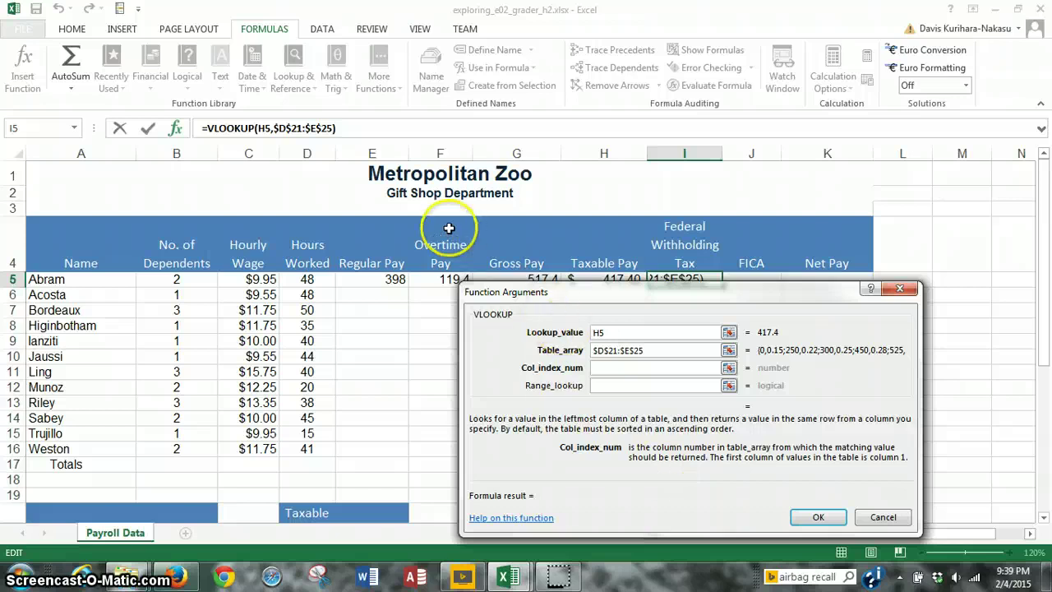
scroll(304, 343, "down", 2)
scroll(301, 344, "down", 1)
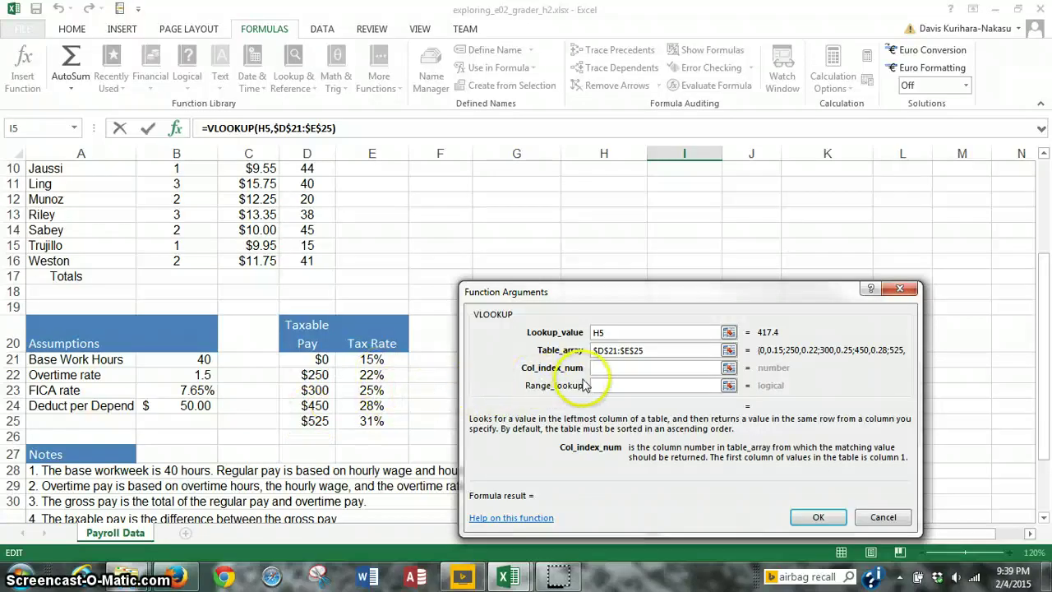
Set column index 2 and leave range lookup blank for an approximate match.
type("2")
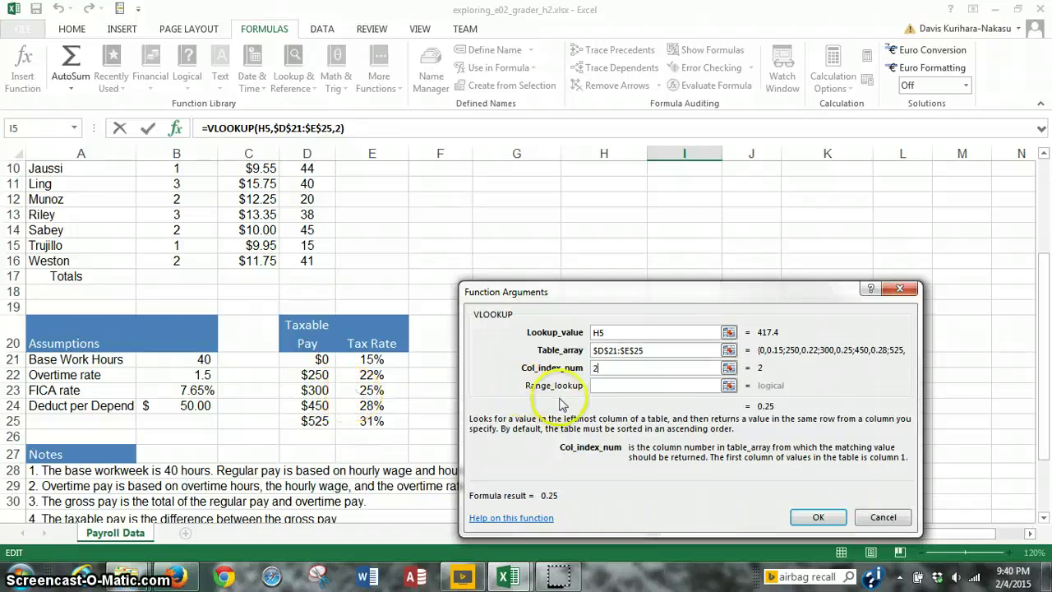
left_click(596, 387)
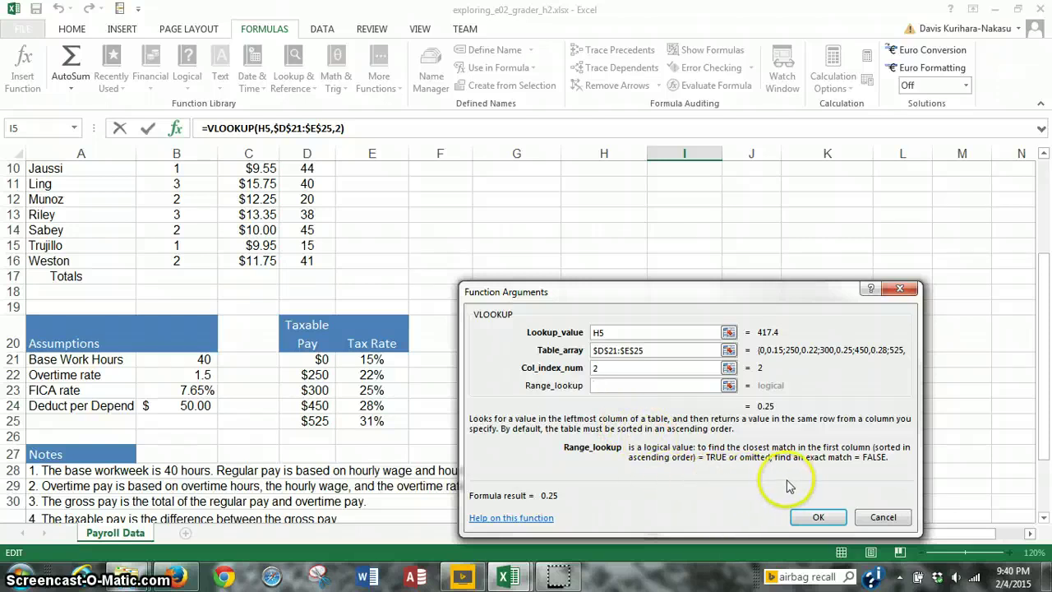
left_click(836, 475)
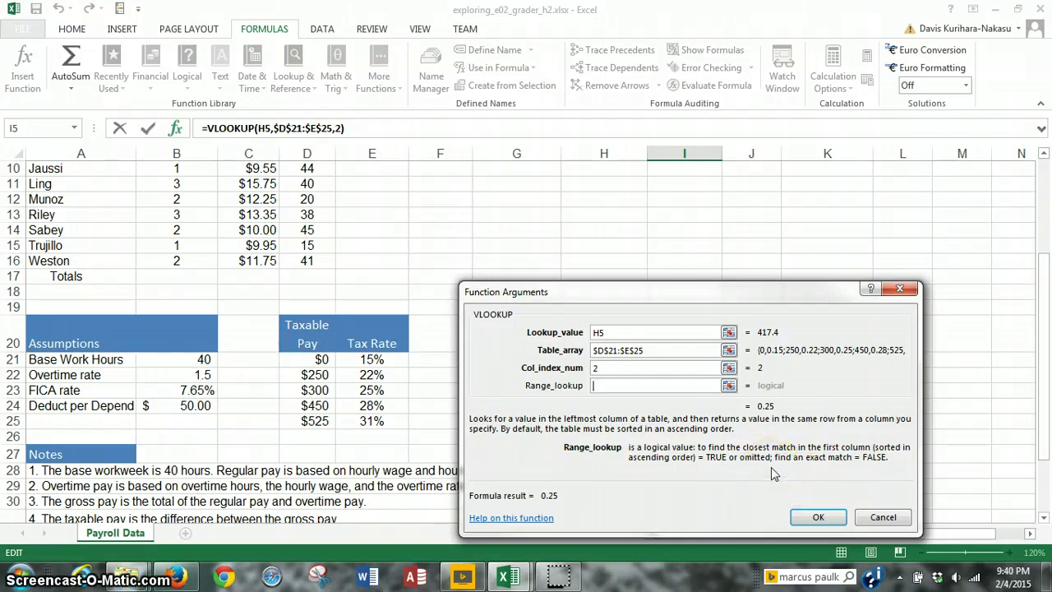
Confirm the VLOOKUP so I5 displays 0.25, then review H5's taxable pay formula.
left_click(815, 517)
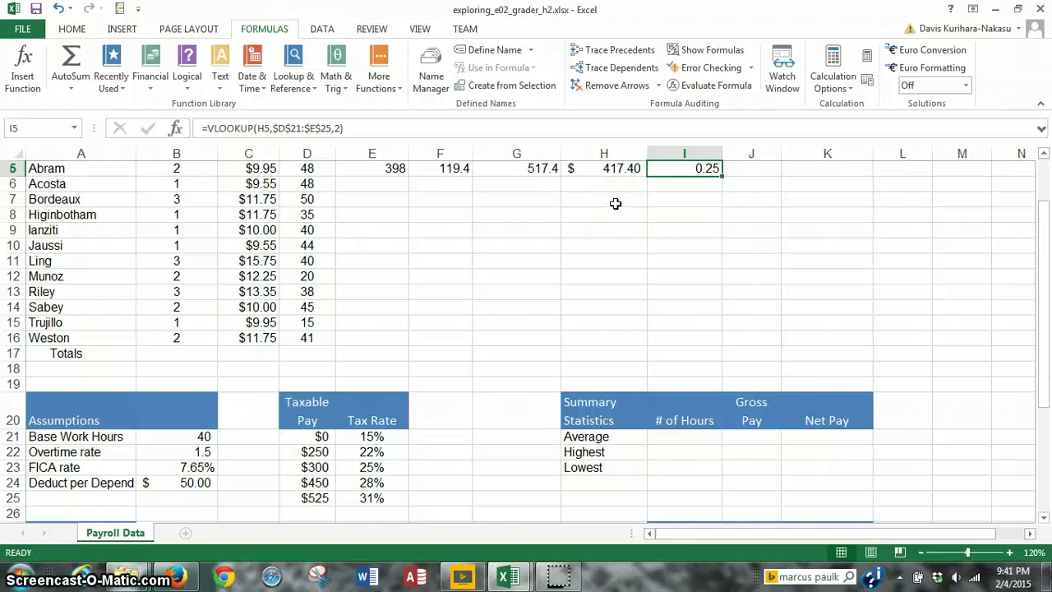
left_click(615, 170)
scroll(609, 178, "up", 2)
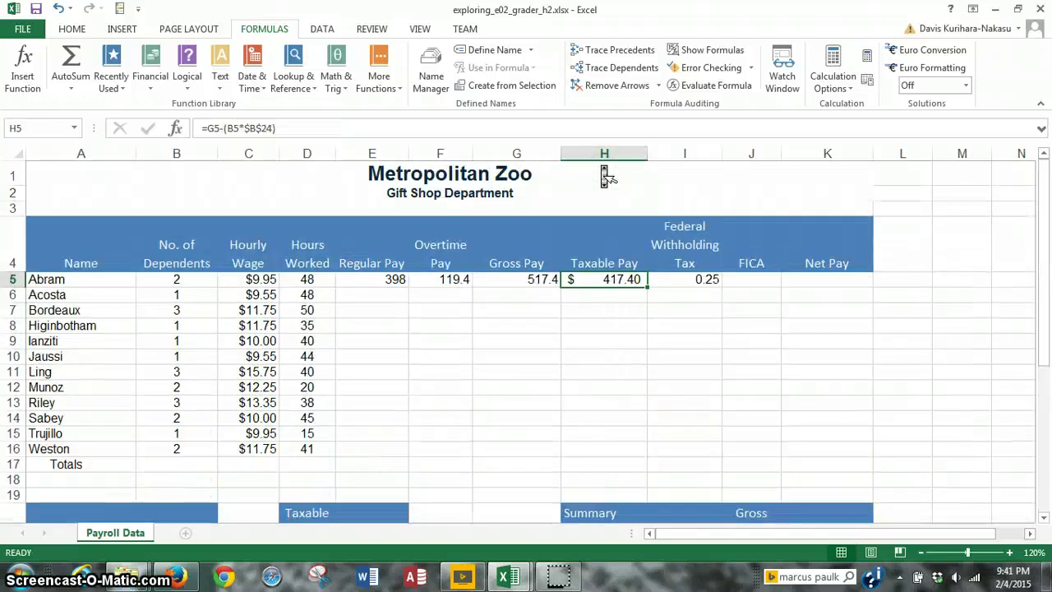
scroll(604, 176, "down", 1)
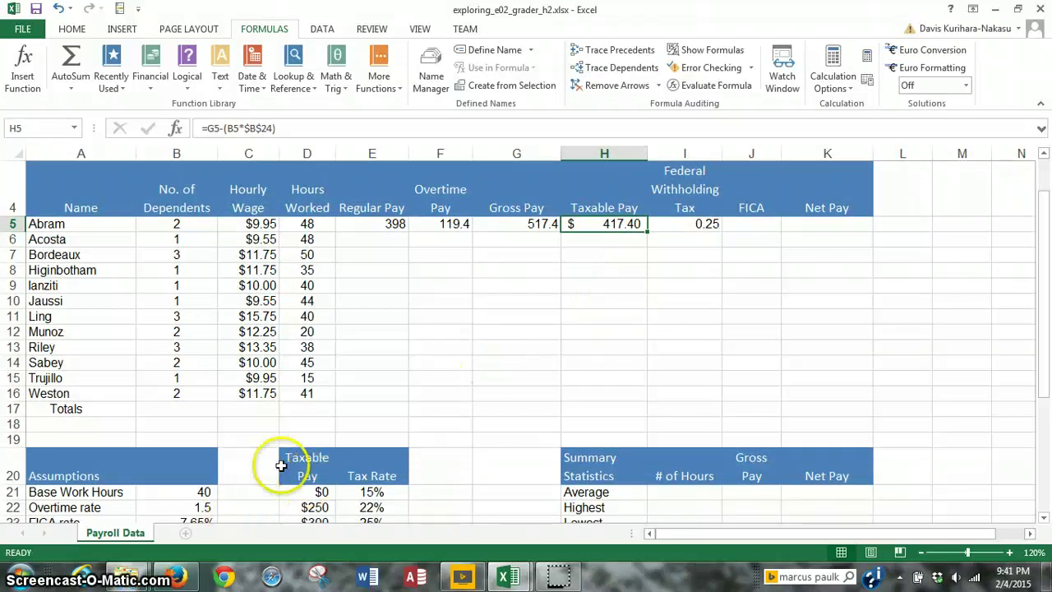
scroll(281, 469, "down", 1)
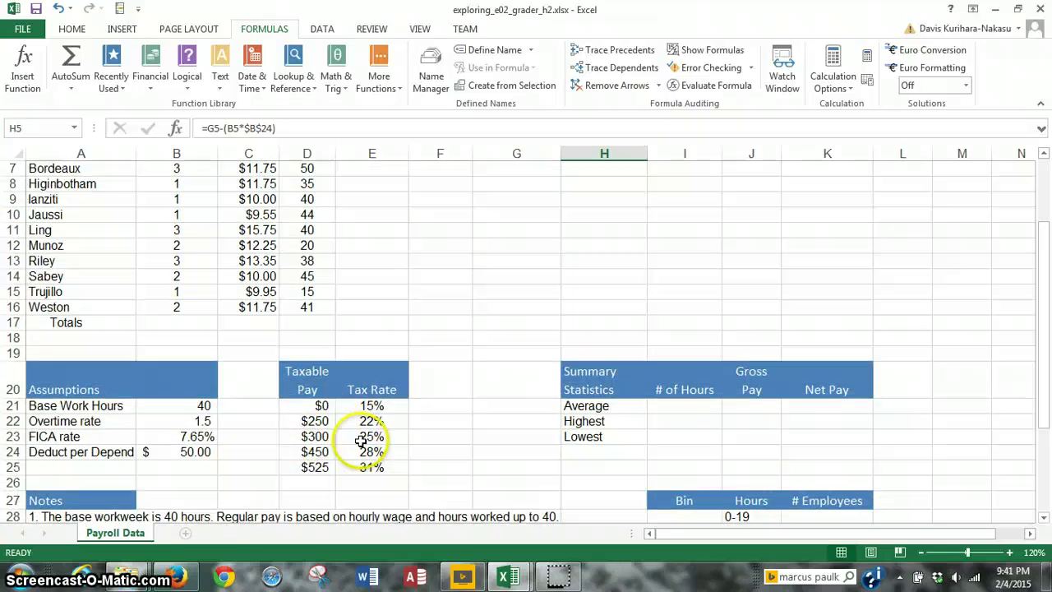
scroll(435, 369, "up", 2)
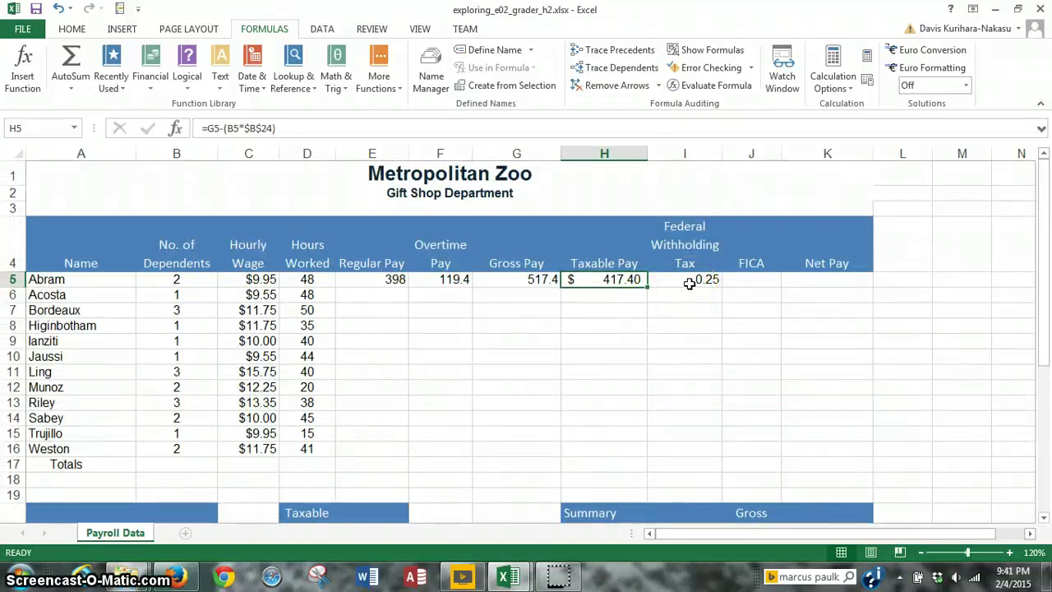
scroll(695, 293, "down", 2)
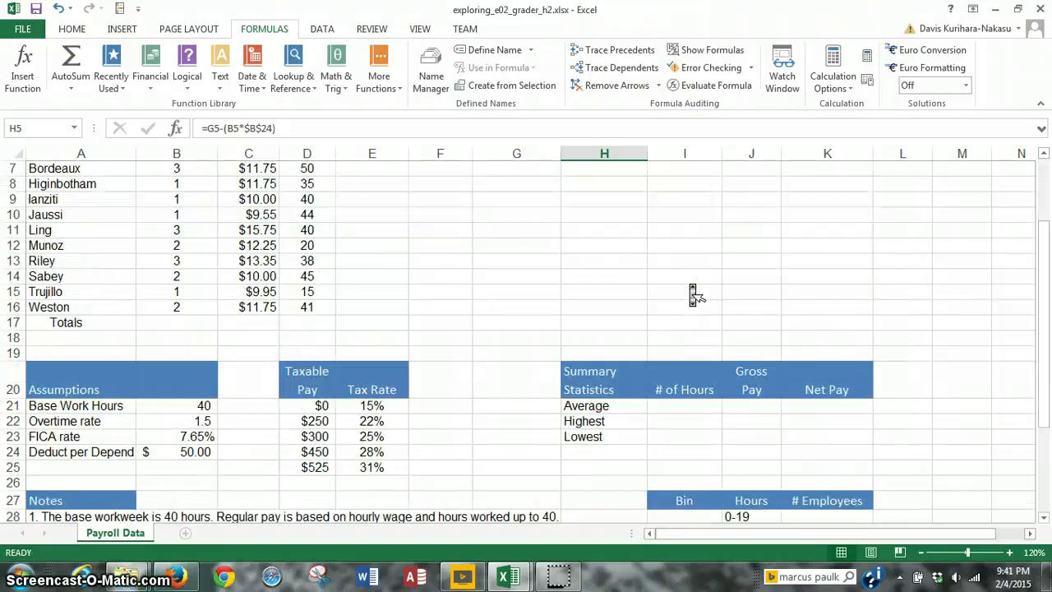
scroll(693, 296, "up", 1)
scroll(693, 296, "up", 1)
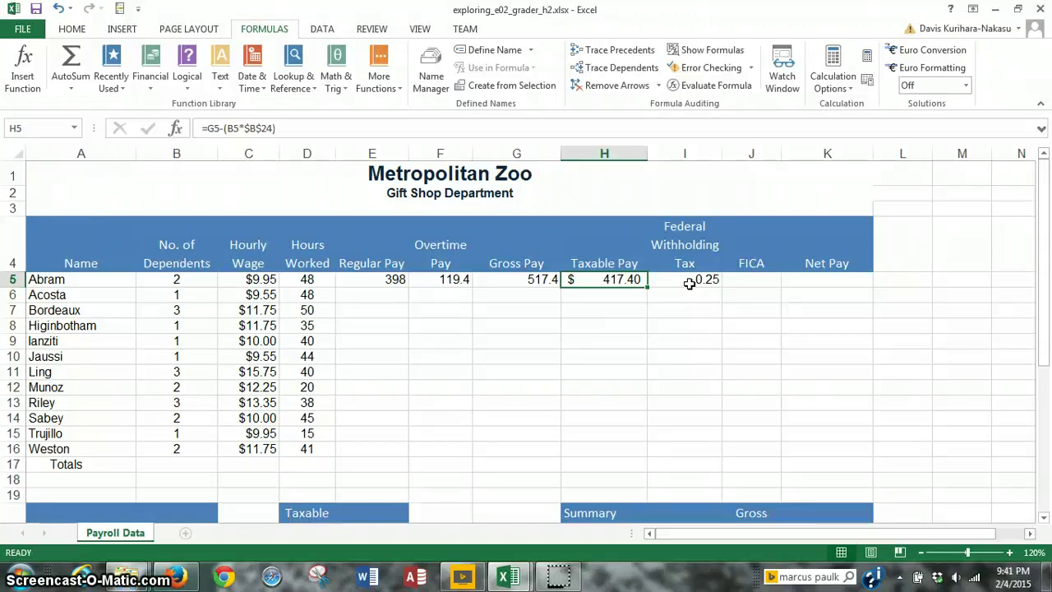
Multiply Abram's I5 VLOOKUP rate by H5, giving =VLOOKUP(H5,$D$21:$E$25,2)*H5 = 104.35.
left_click(688, 283)
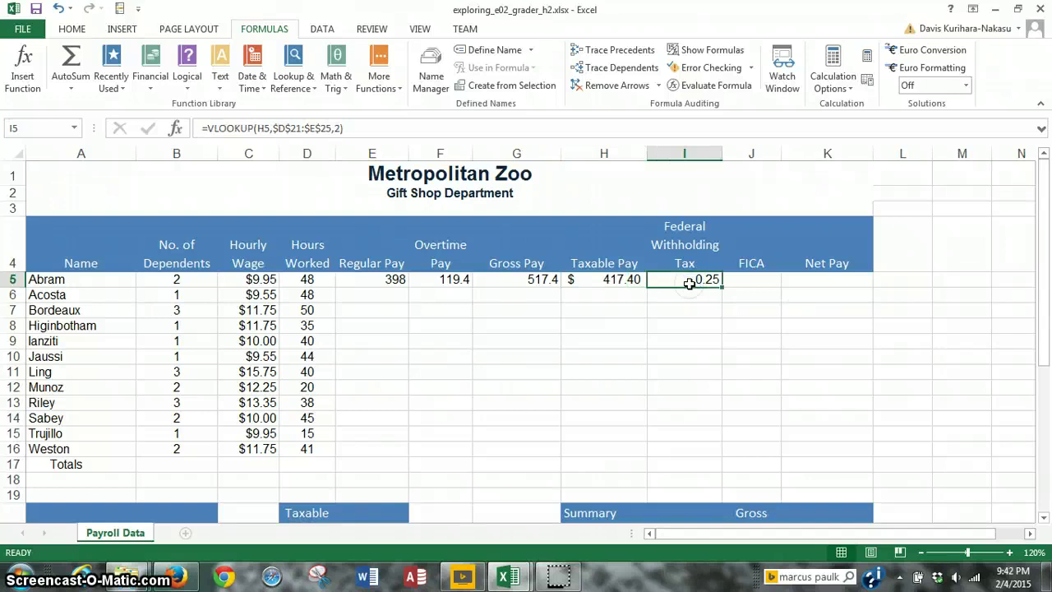
left_click(382, 131)
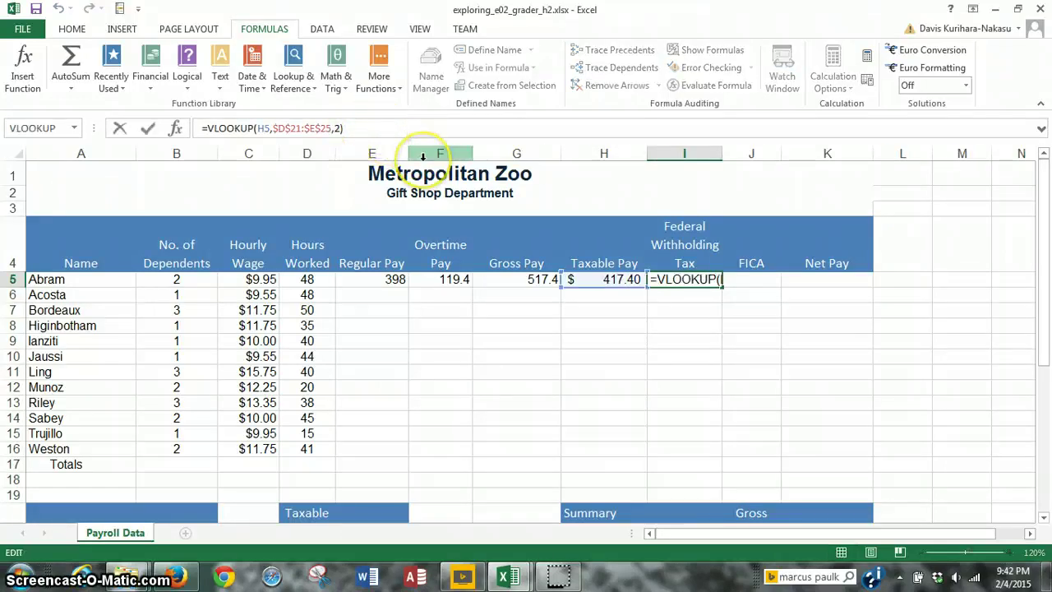
type("*")
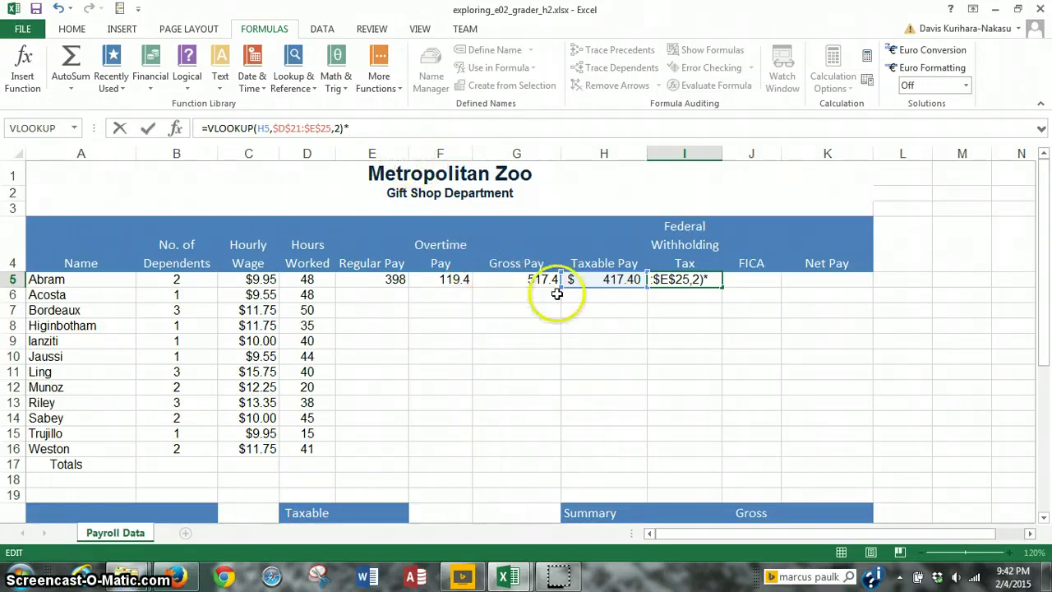
left_click(586, 280)
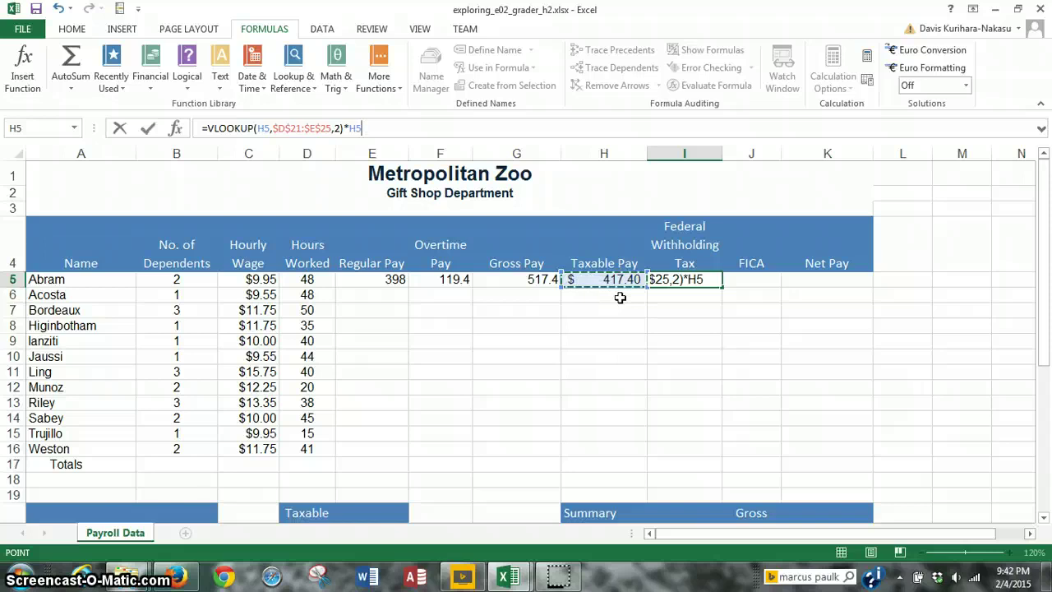
key("Return")
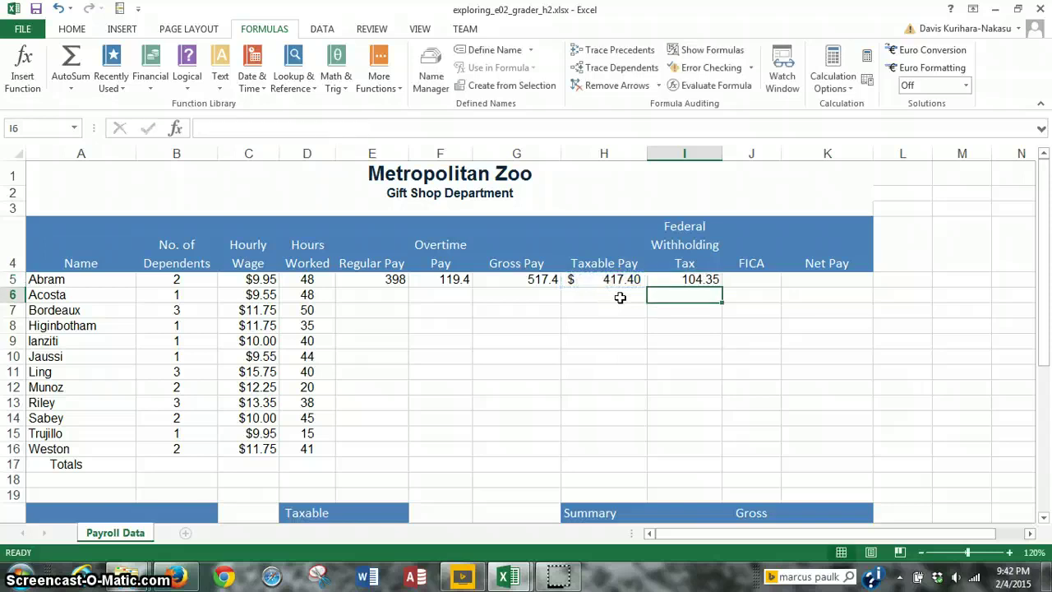
left_click(714, 295)
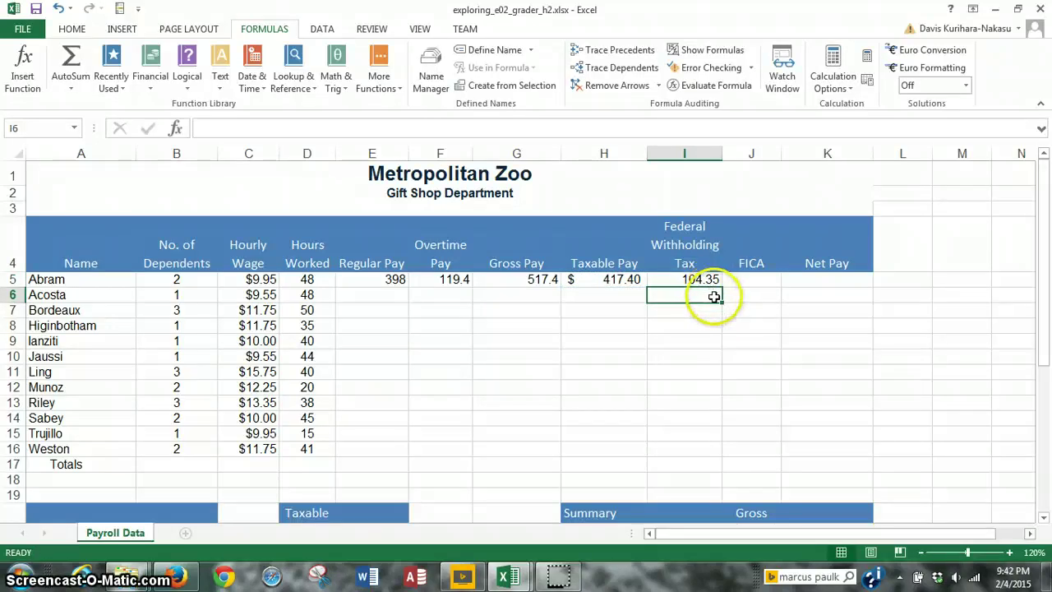
left_click(708, 280)
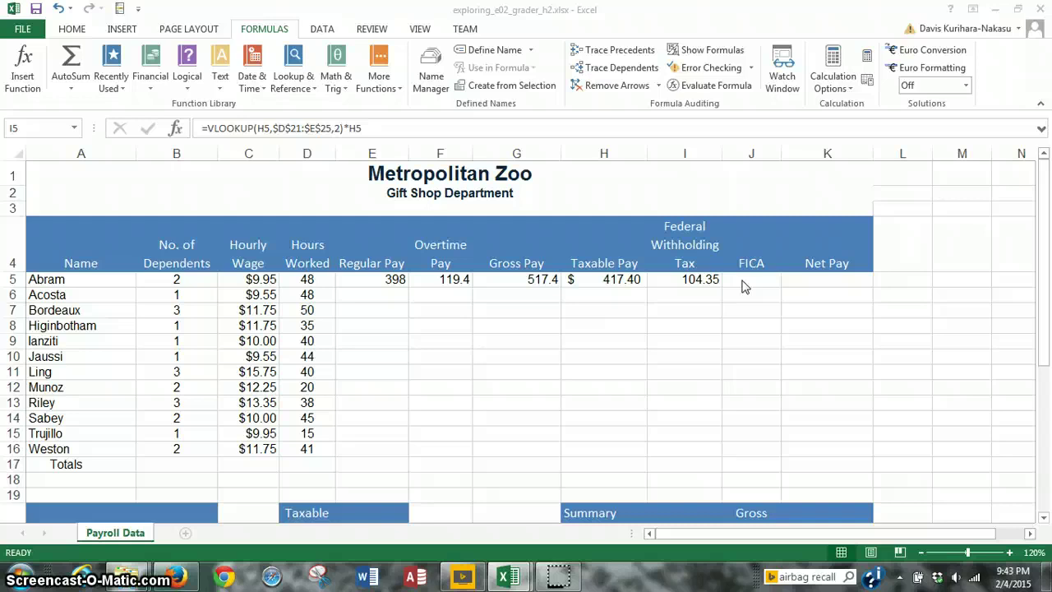
Enter =G5*$B$23 in J5 so Abram's FICA shows 39.5811.
left_click(741, 280)
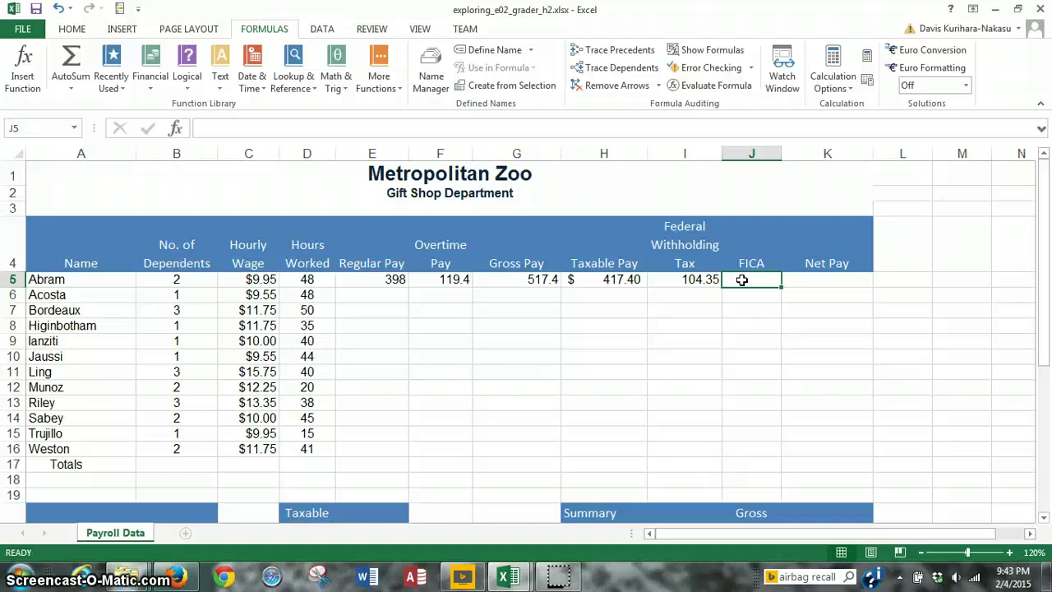
type("=")
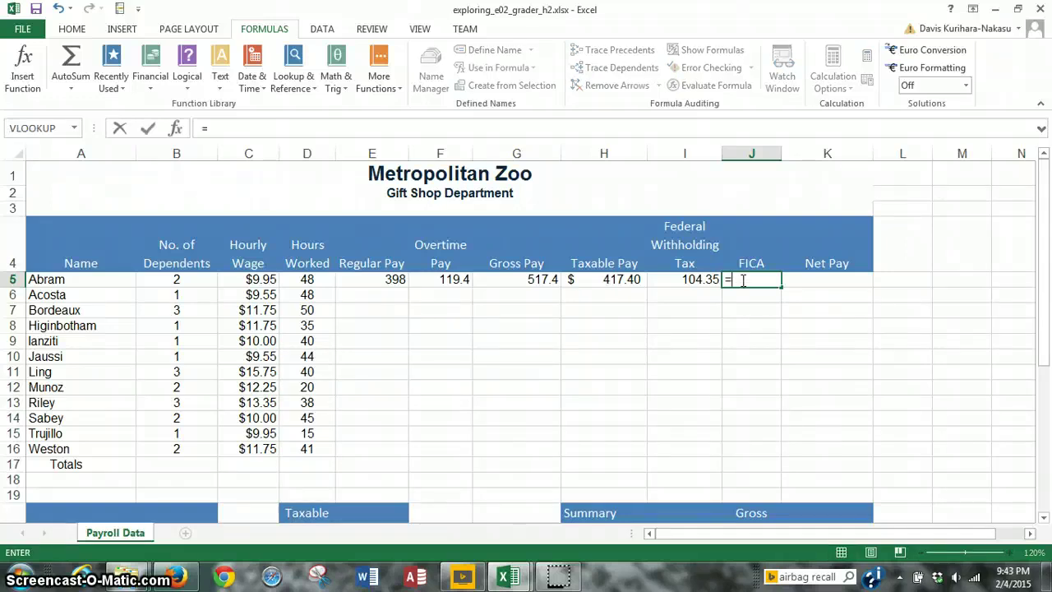
left_click(527, 280)
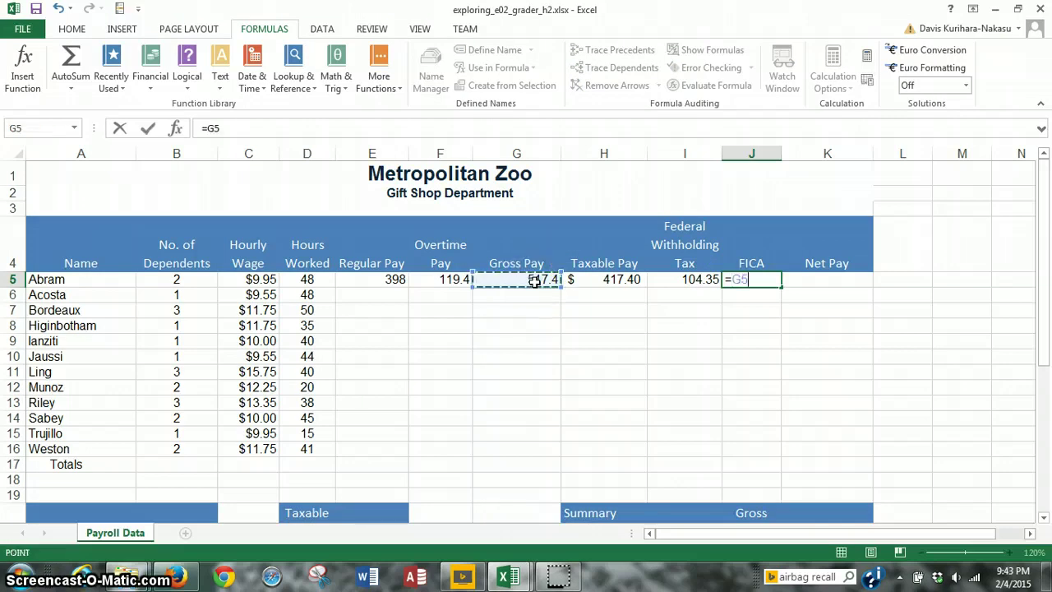
type("*")
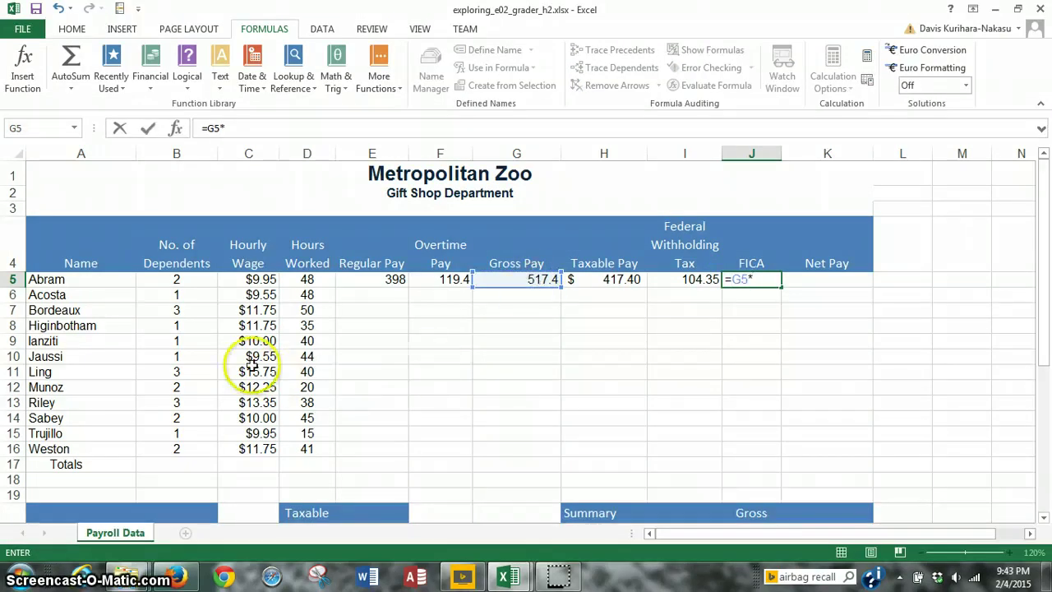
scroll(252, 365, "down", 3)
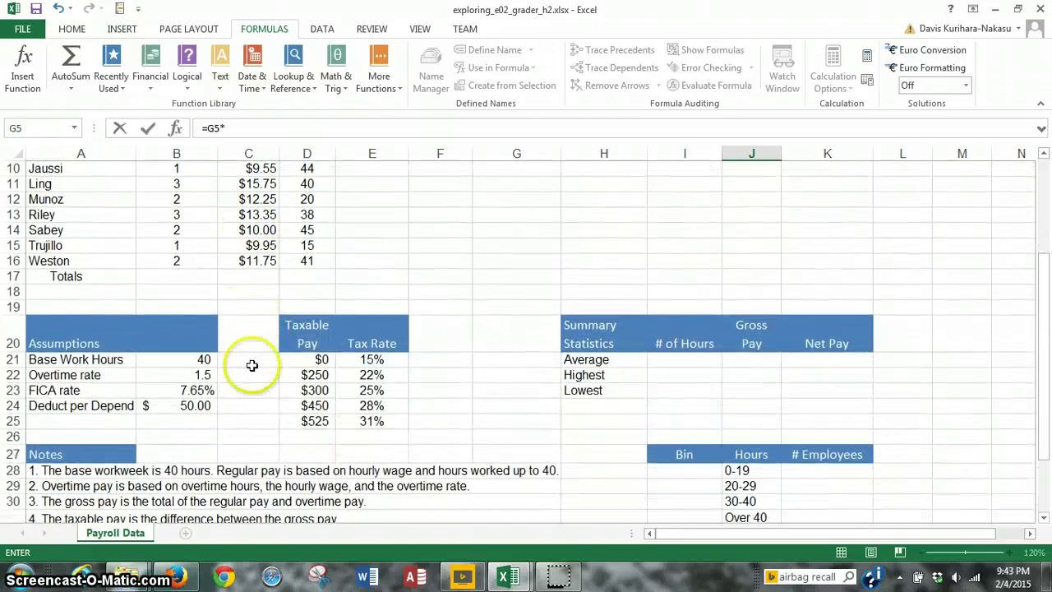
left_click(170, 396)
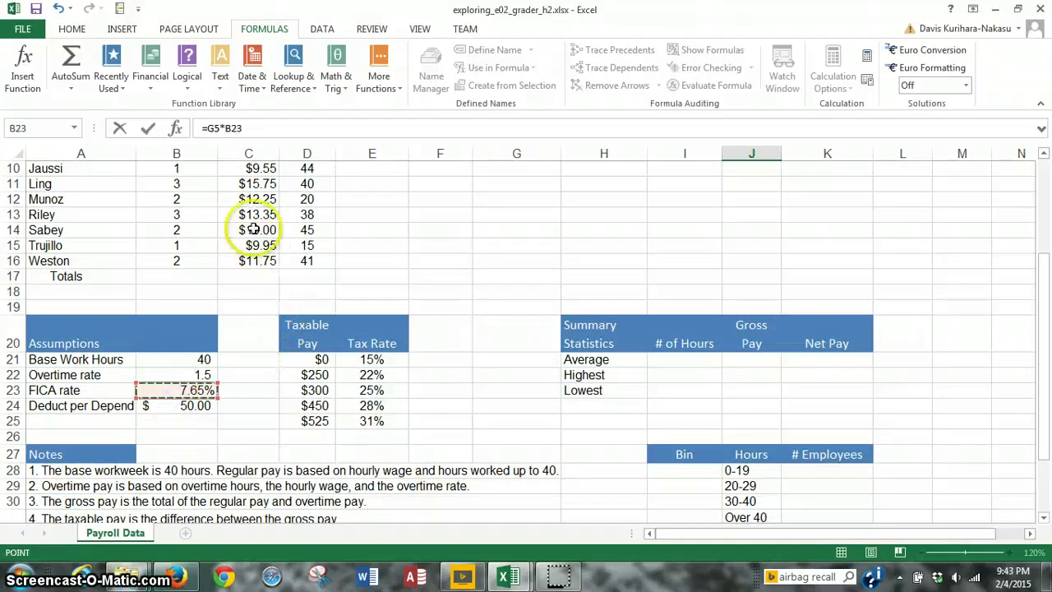
scroll(479, 238, "up", 3)
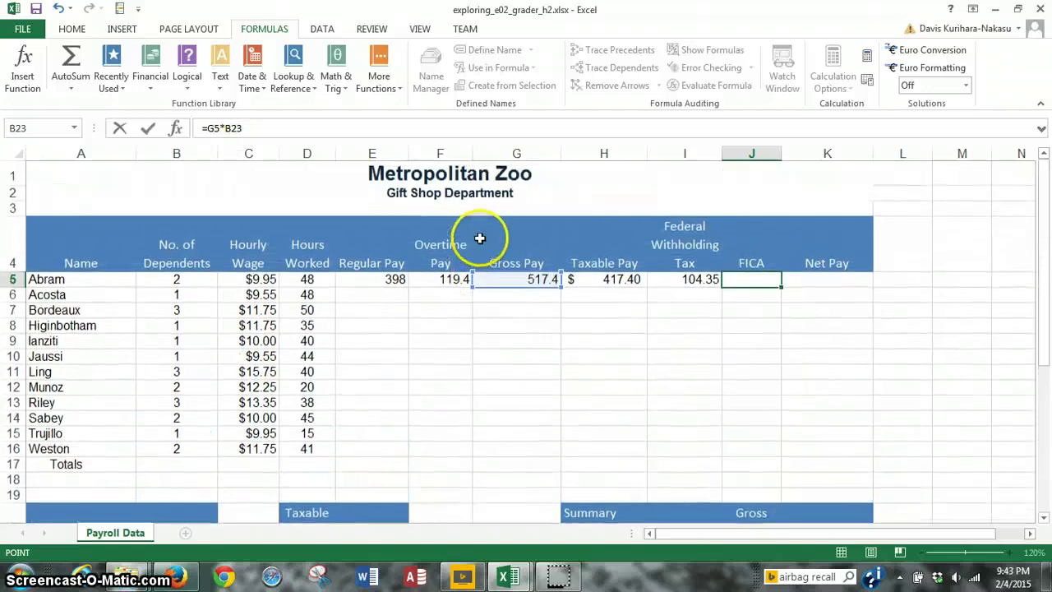
left_click(766, 278)
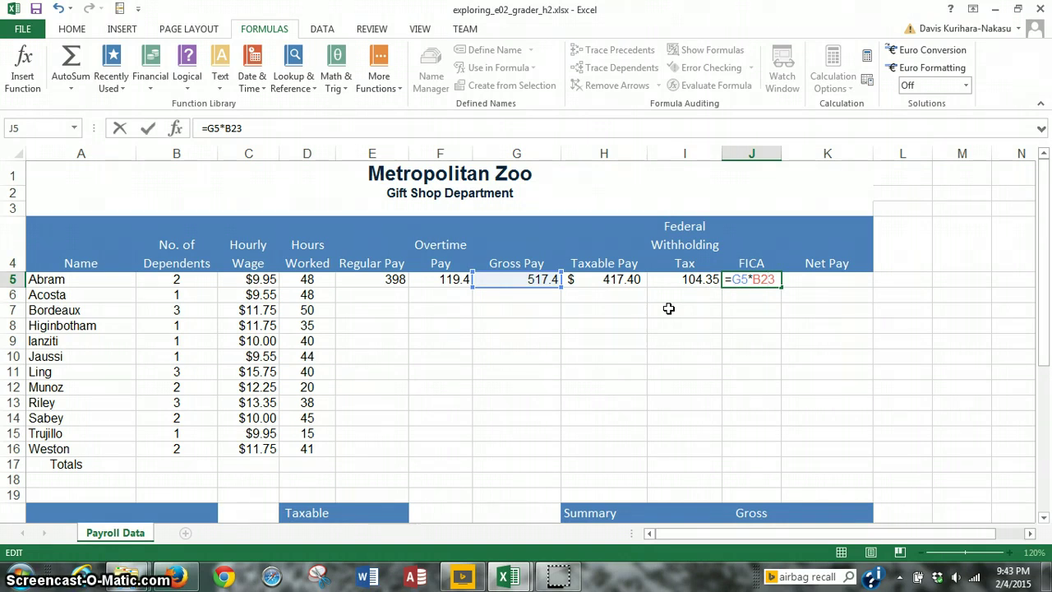
key("F4")
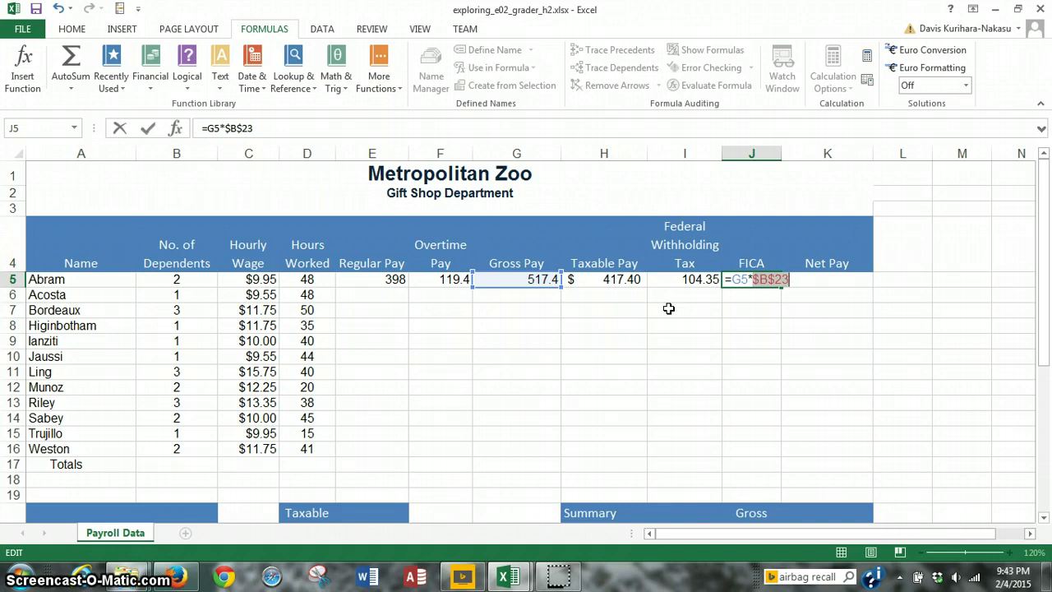
key("Return")
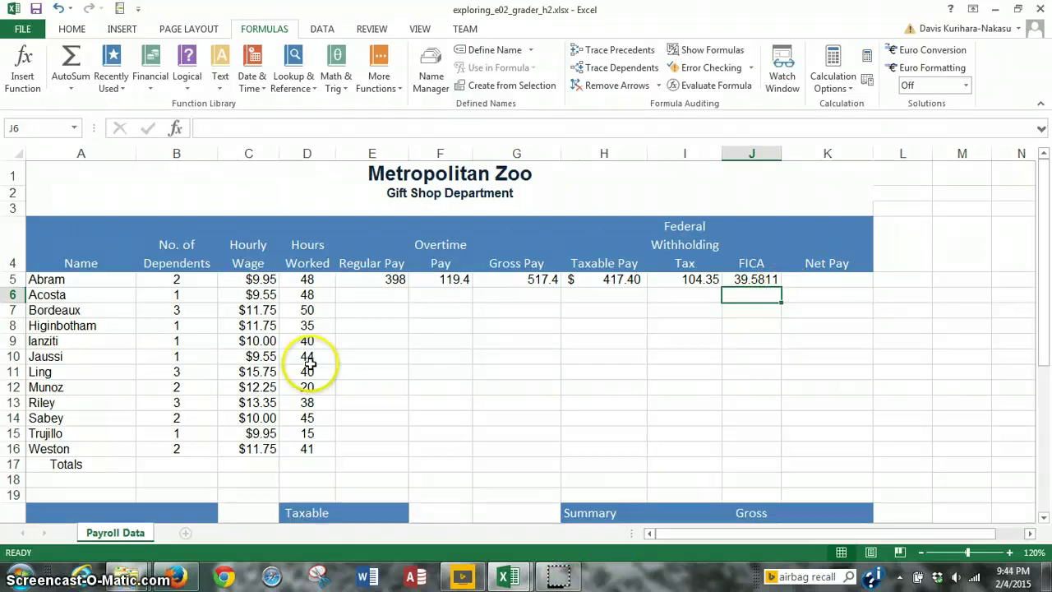
Enter =G5-(I5+J5) in K5, giving Abram's net pay of 373.4689.
left_click(831, 280)
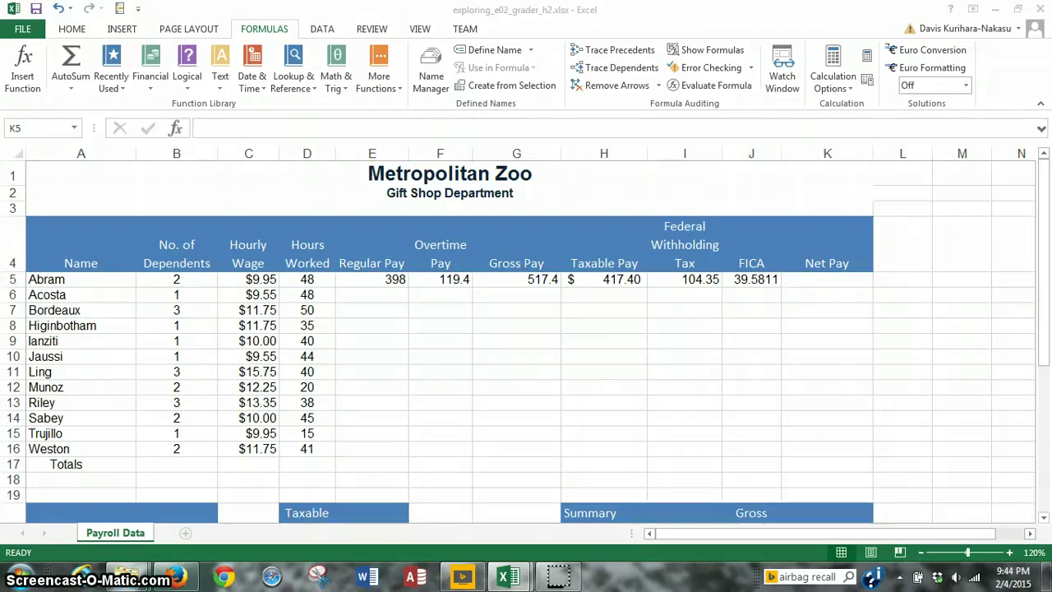
left_click(832, 280)
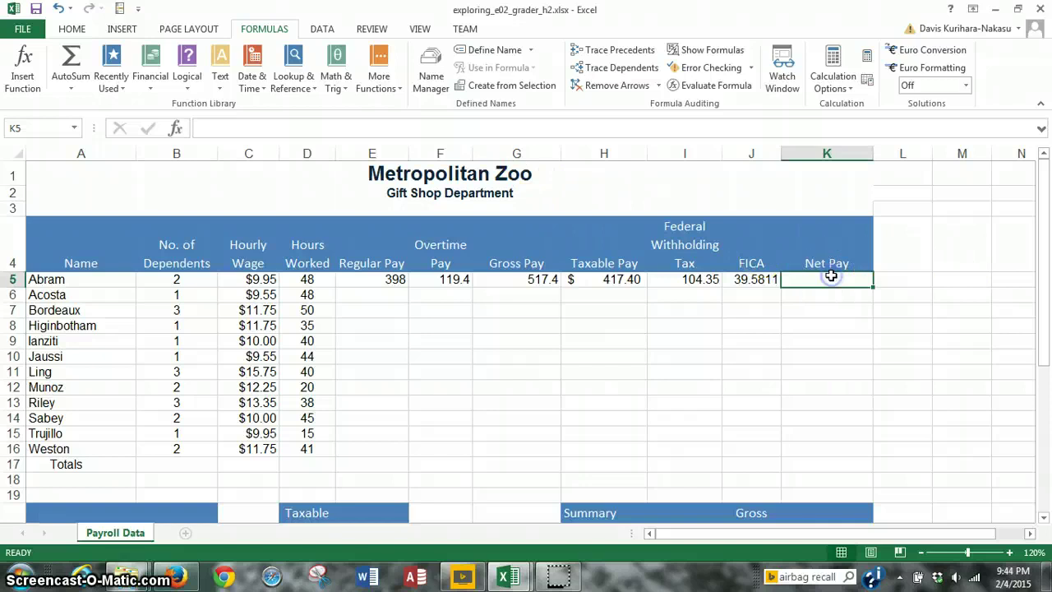
type("=")
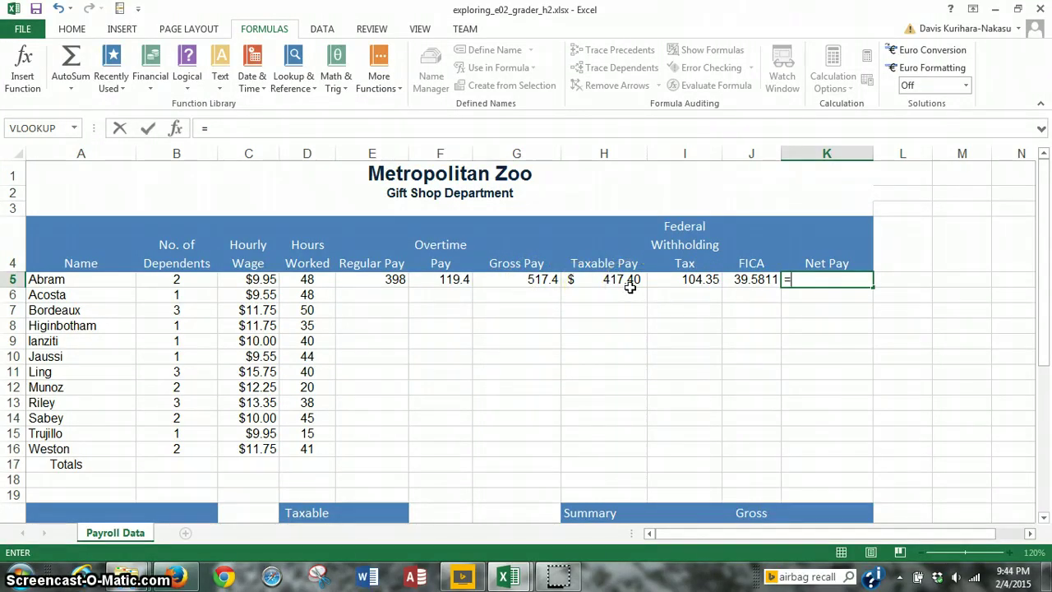
left_click(511, 280)
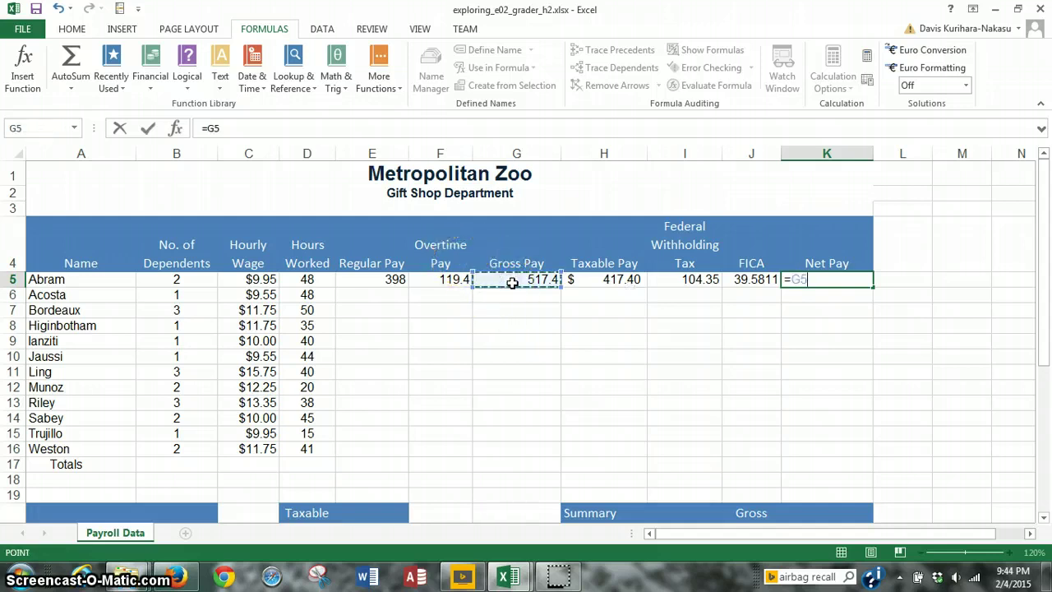
type("-(")
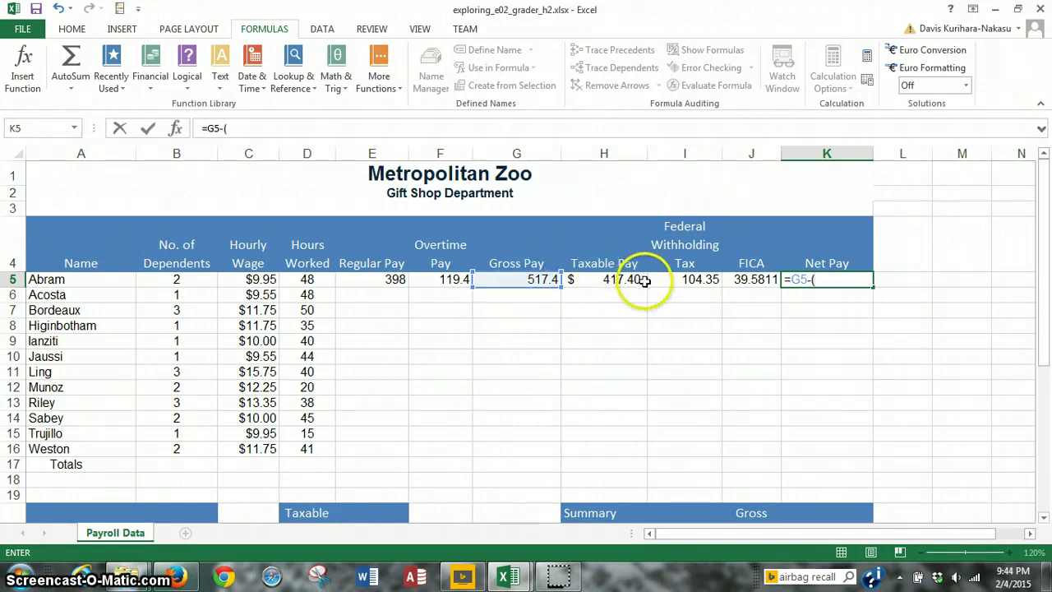
left_click(686, 282)
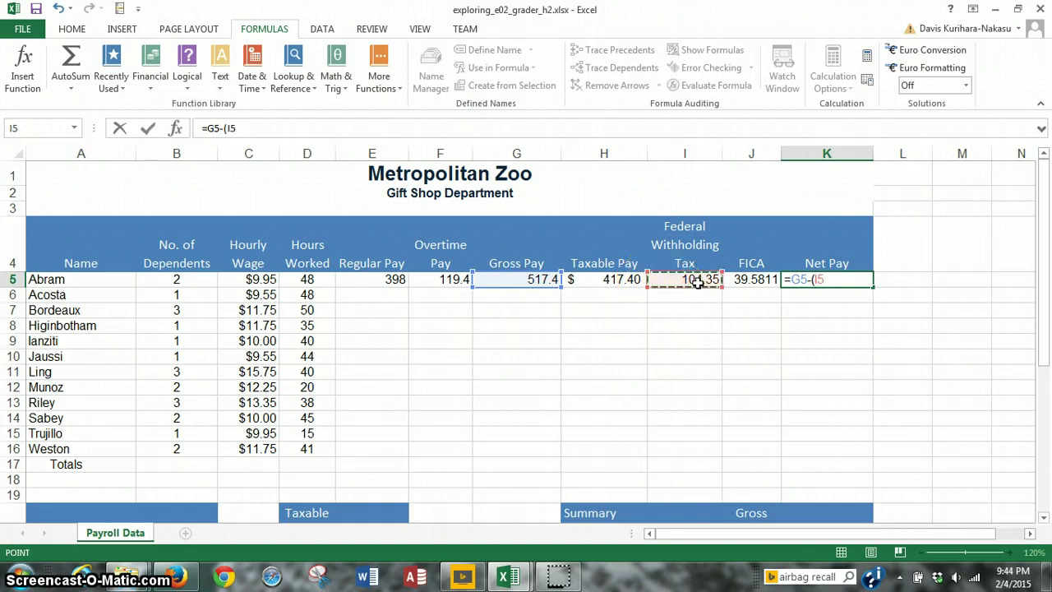
type("+")
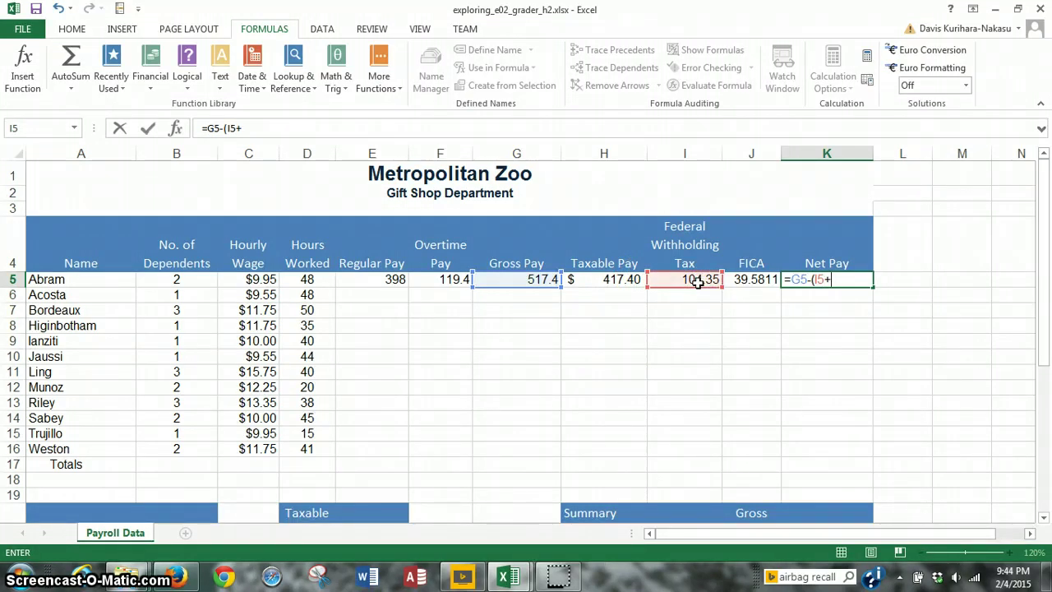
left_click(748, 280)
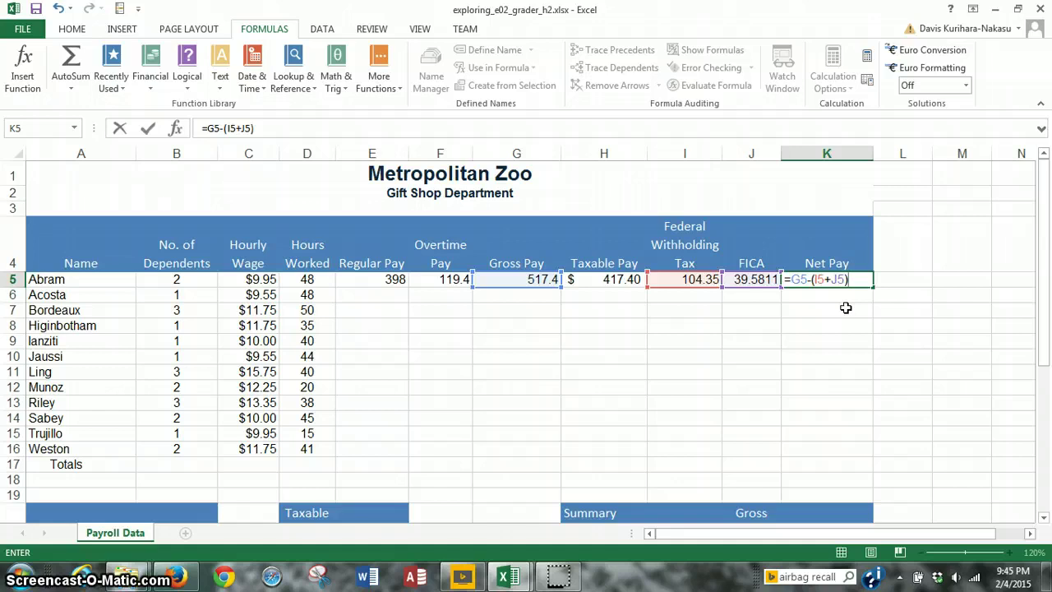
key("Return")
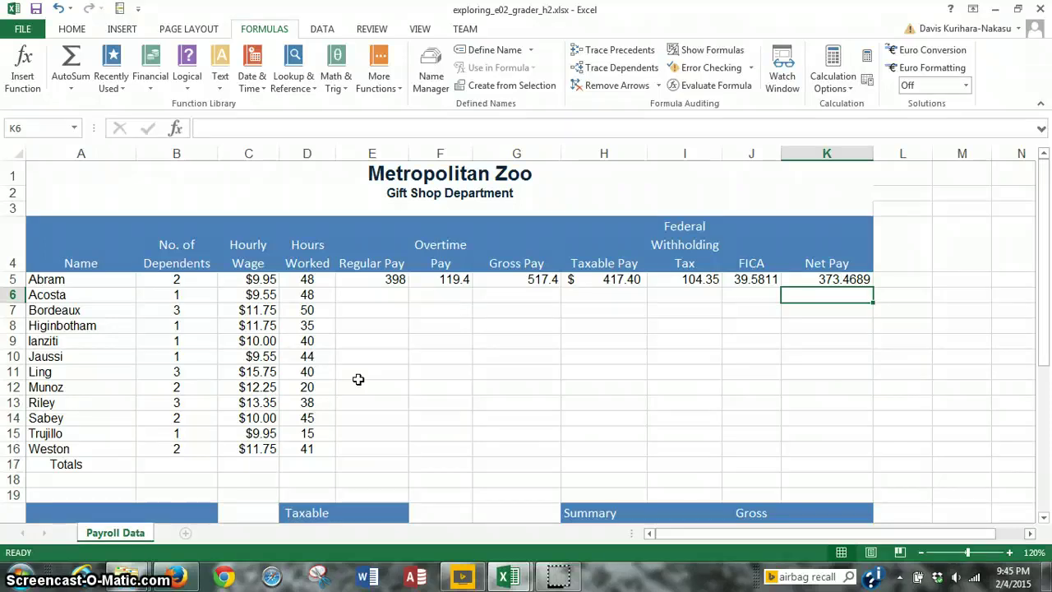
Copy the E5:K5 payroll formulas down to row 16 for all twelve employees.
left_click_drag(353, 279, 812, 278)
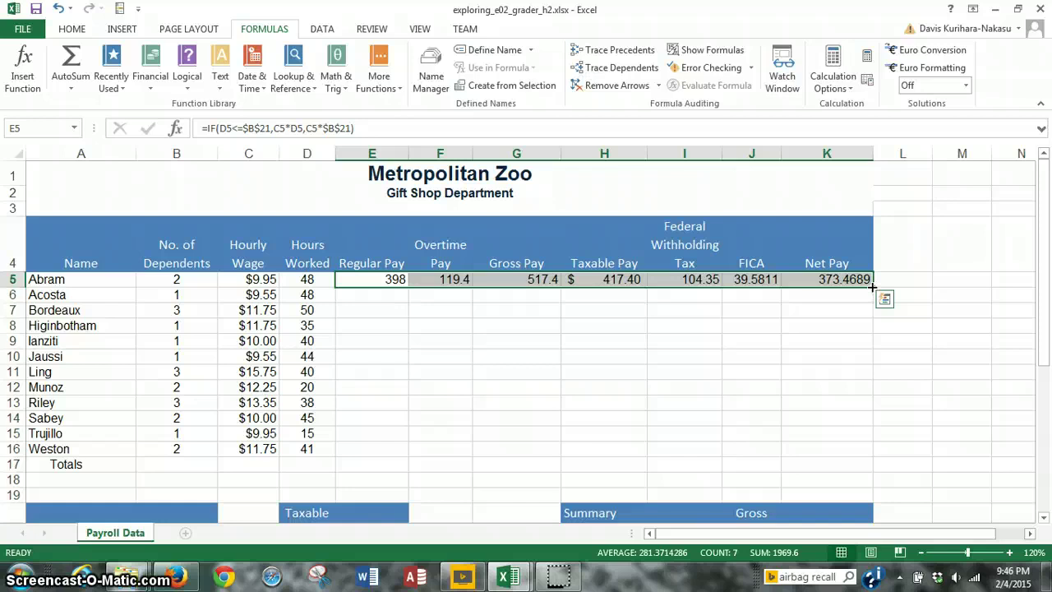
left_click_drag(873, 287, 878, 451)
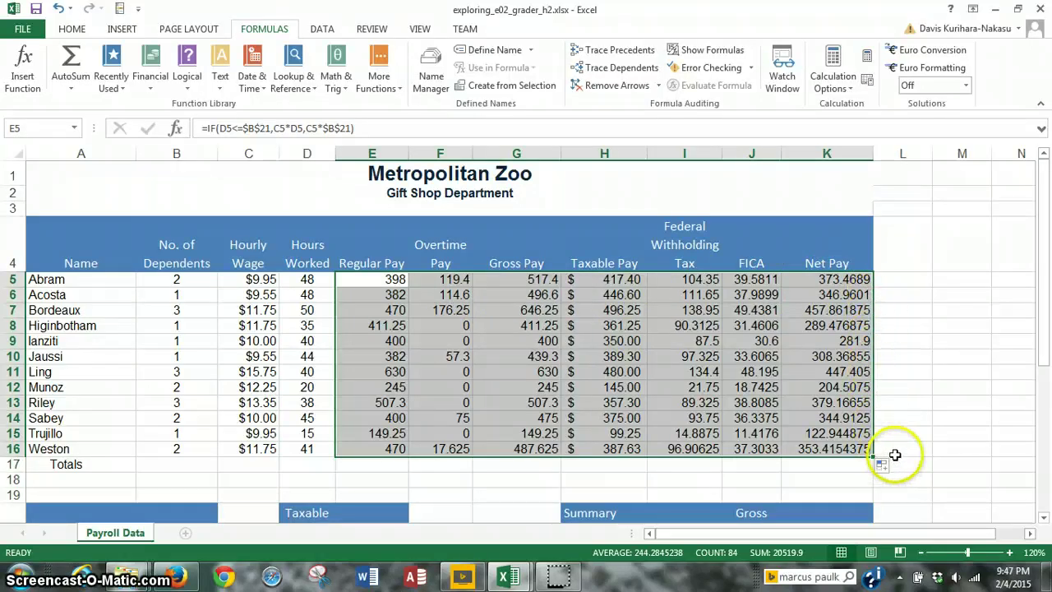
left_click(765, 466)
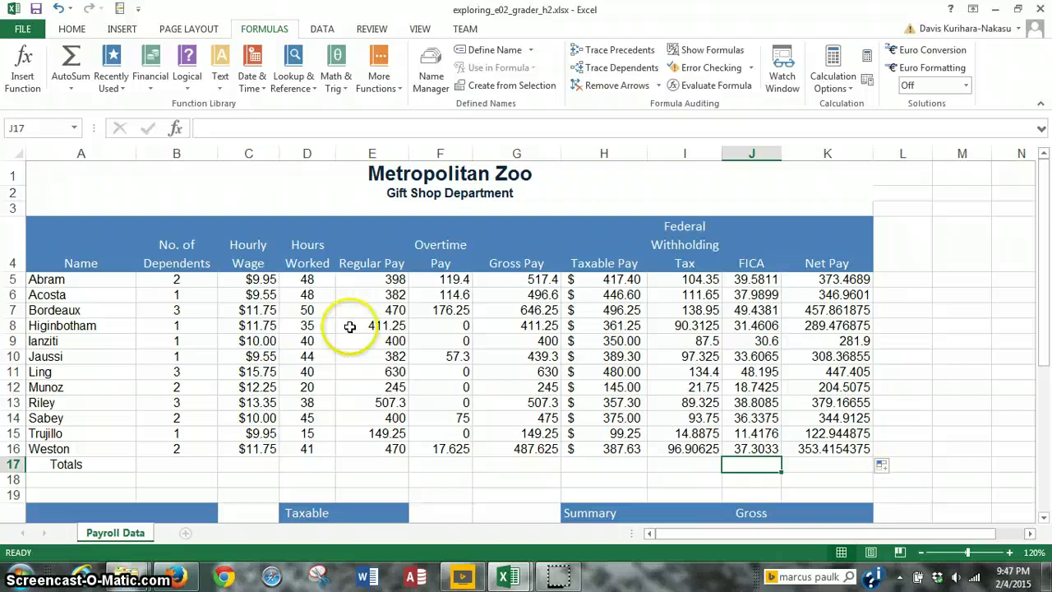